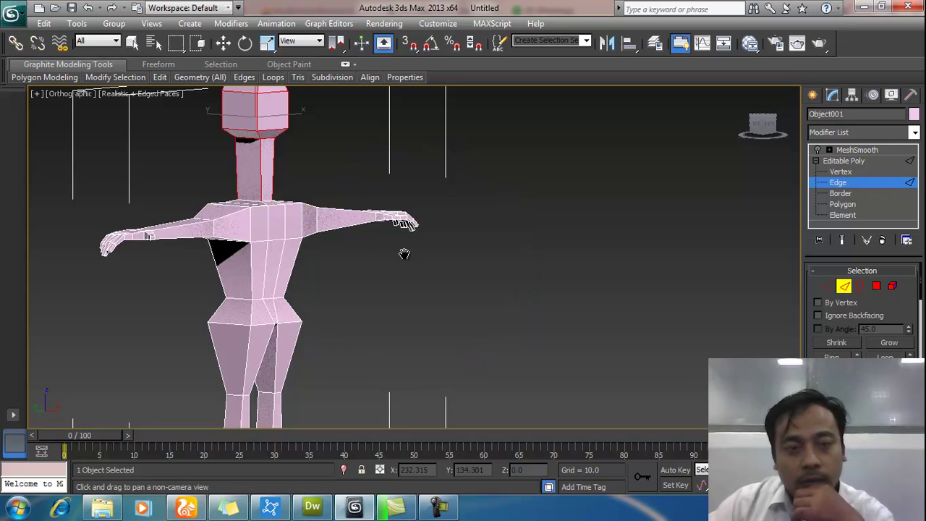
# - Scale the vertices where the neck meets the head to about 89% to narrow the top of the neck
pyautogui.scroll(5, 357, 272)
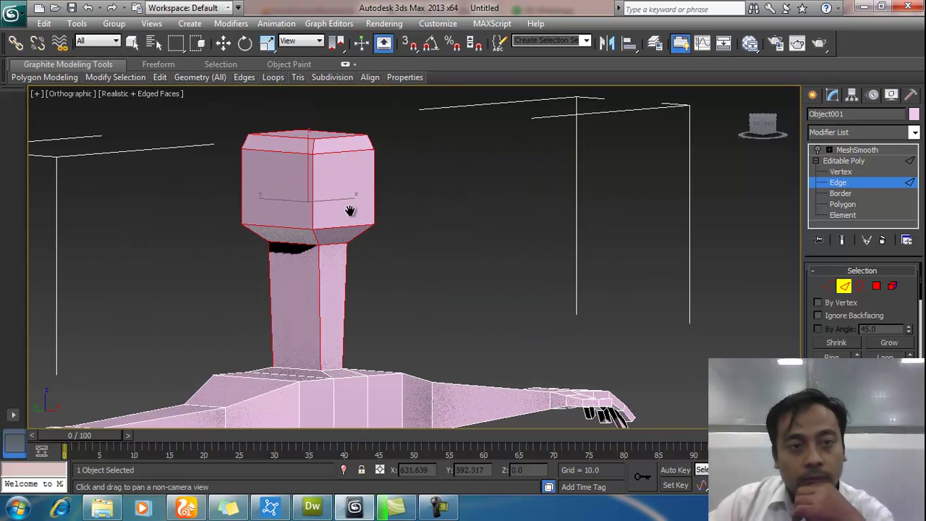
pyautogui.click(223, 42)
pyautogui.click(208, 106)
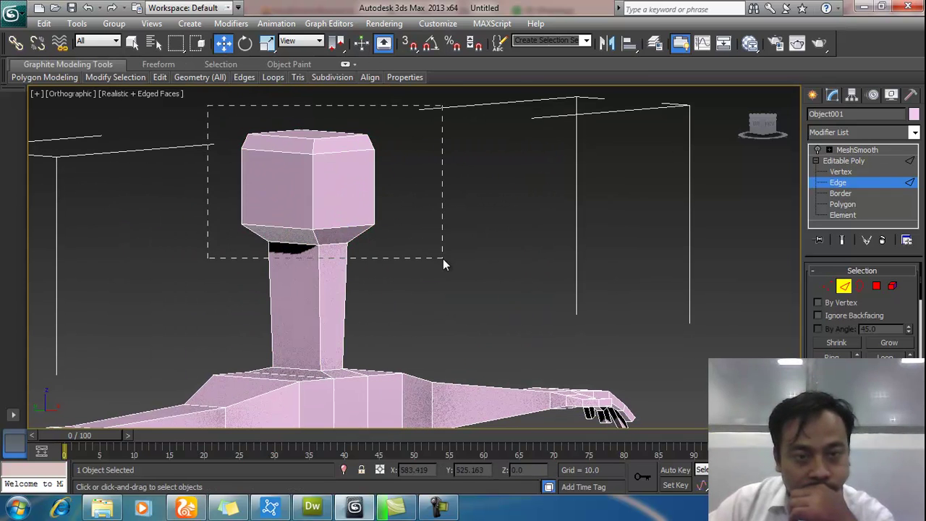
pyautogui.moveTo(444, 263); pyautogui.dragTo(444, 261)
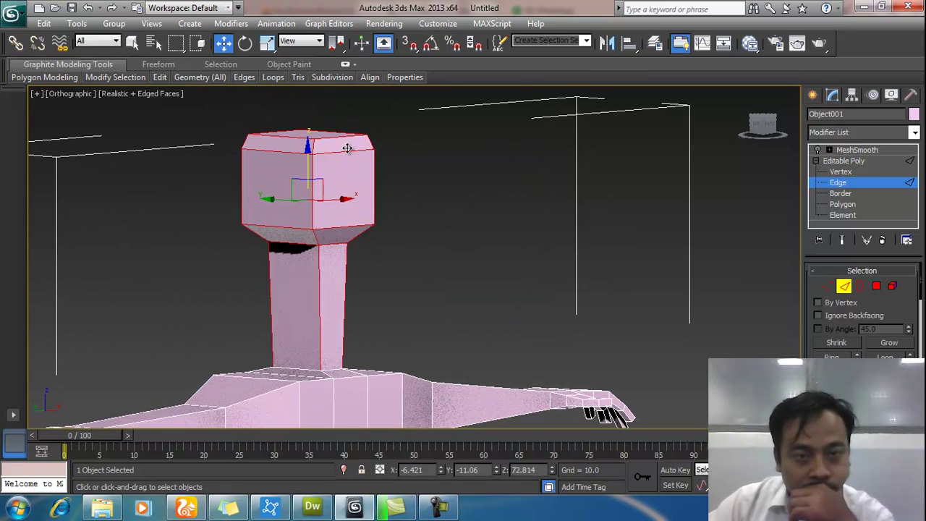
pyautogui.click(839, 172)
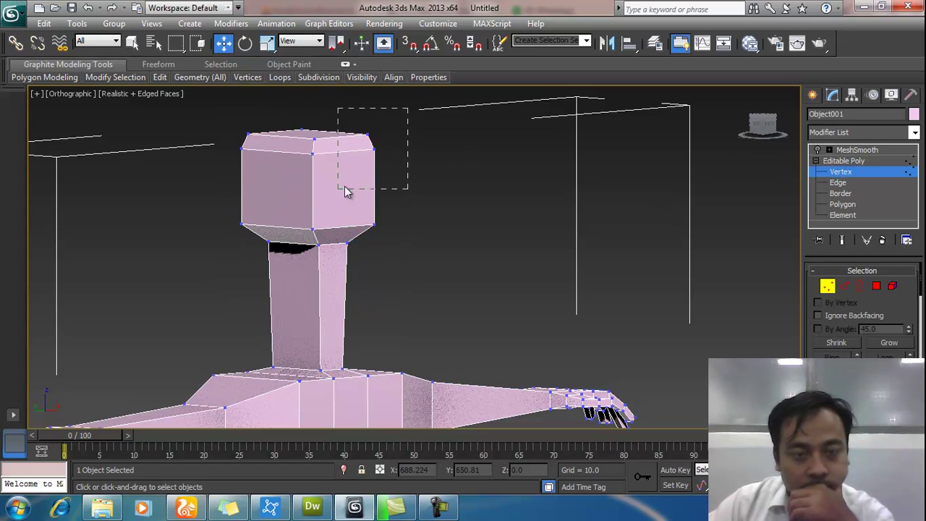
pyautogui.moveTo(253, 242); pyautogui.dragTo(307, 240)
pyautogui.click(267, 44)
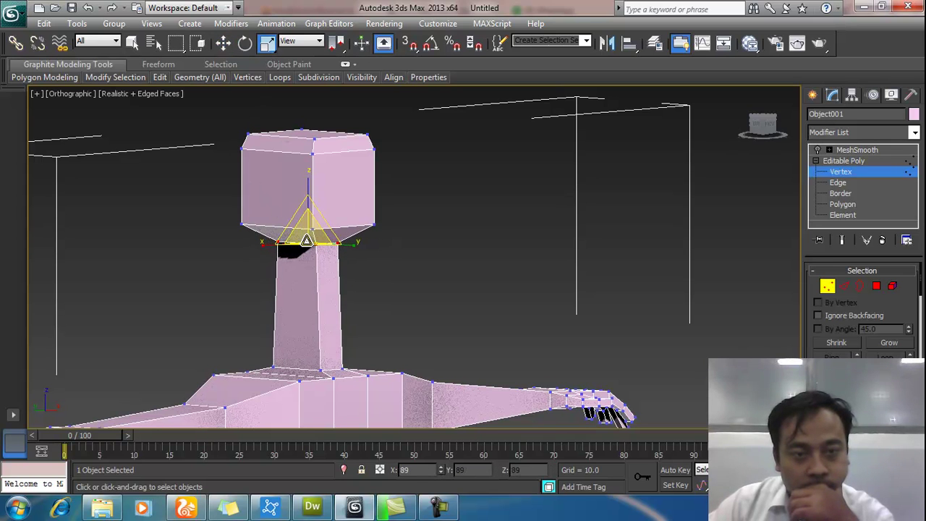
# - Lower all of the head's vertices together along Z to shorten the neck
pyautogui.press('w')
pyautogui.click(401, 120)
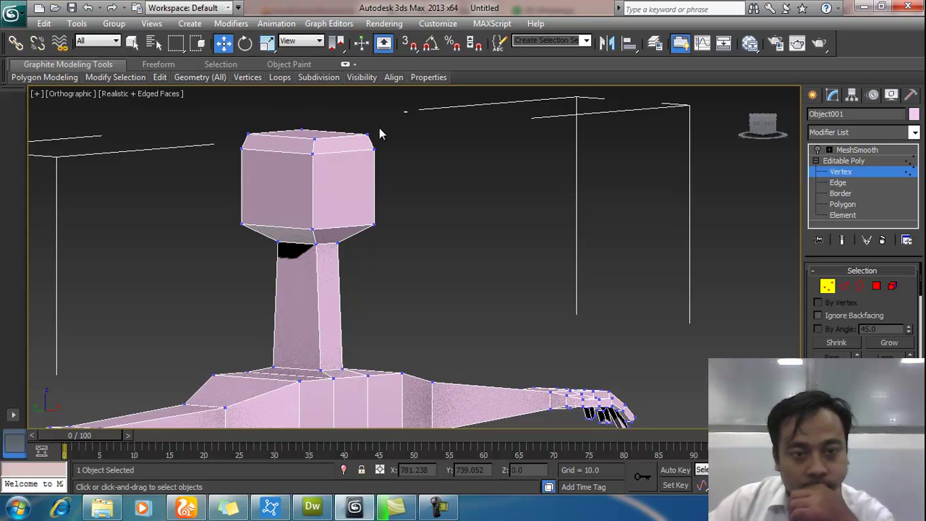
pyautogui.moveTo(209, 285); pyautogui.dragTo(208, 285)
pyautogui.moveTo(309, 135); pyautogui.dragTo(308, 218)
# - Raise the vertices of the upper half of the head along Z to make the head taller
pyautogui.click(437, 180)
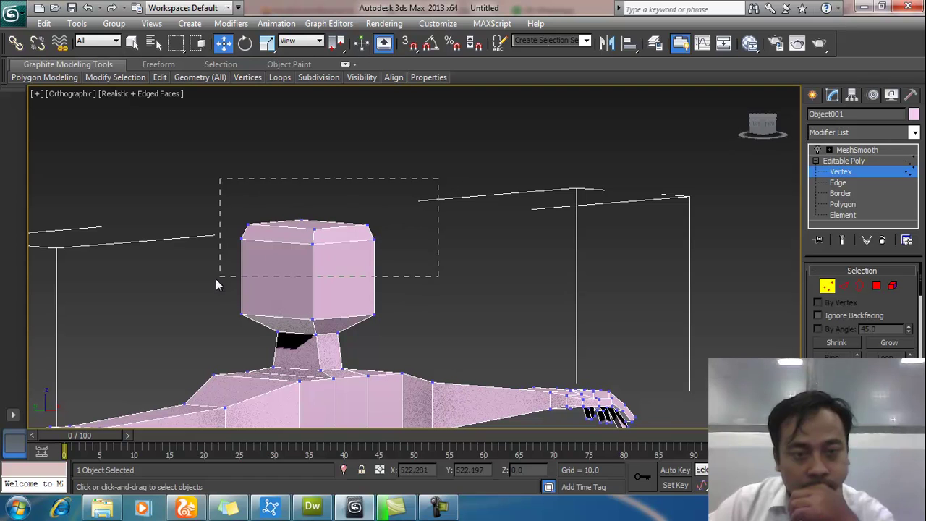
pyautogui.moveTo(215, 285); pyautogui.dragTo(216, 284)
pyautogui.moveTo(309, 192); pyautogui.dragTo(309, 160)
# - Raise the vertices of the head's top face by about 1.7 units along Z
pyautogui.click(388, 167)
pyautogui.moveTo(246, 210); pyautogui.dragTo(246, 209)
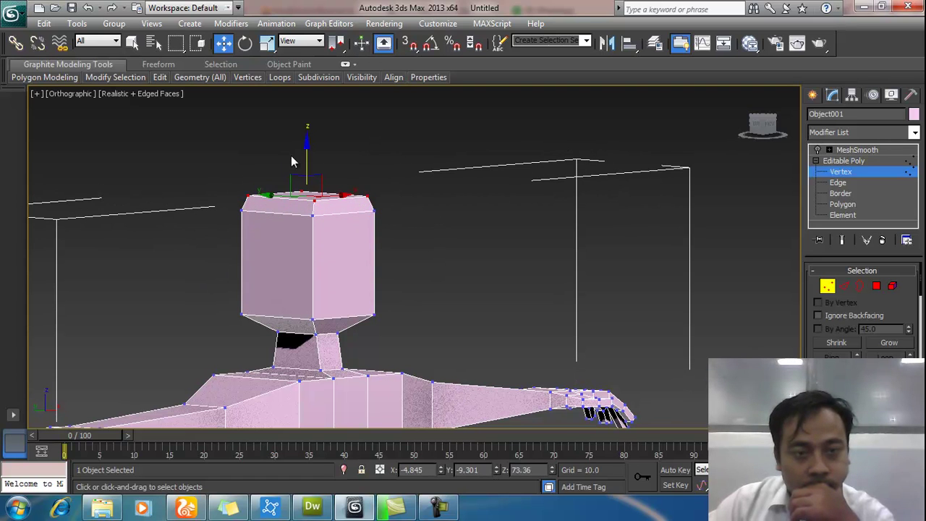
pyautogui.moveTo(308, 146); pyautogui.dragTo(310, 137)
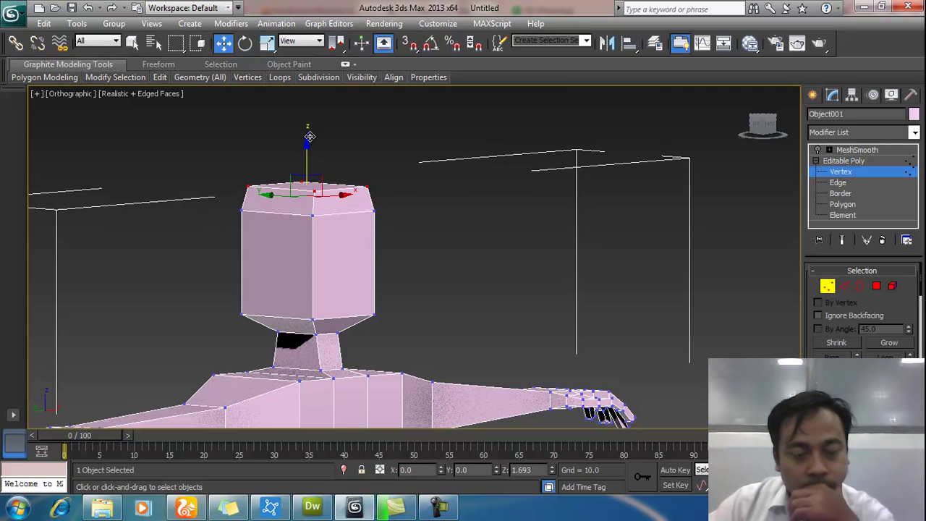
pyautogui.click(465, 261)
pyautogui.scroll(-6, 465, 261)
pyautogui.scroll(3, 464, 264)
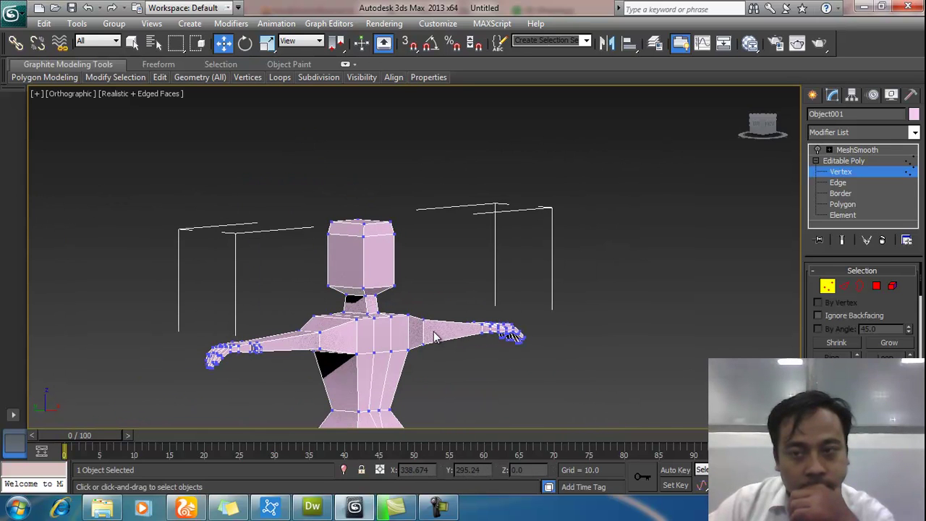
# - Display the MeshSmooth result without a selection and examine the smoothed body from the head down to the hips
pyautogui.click(829, 151)
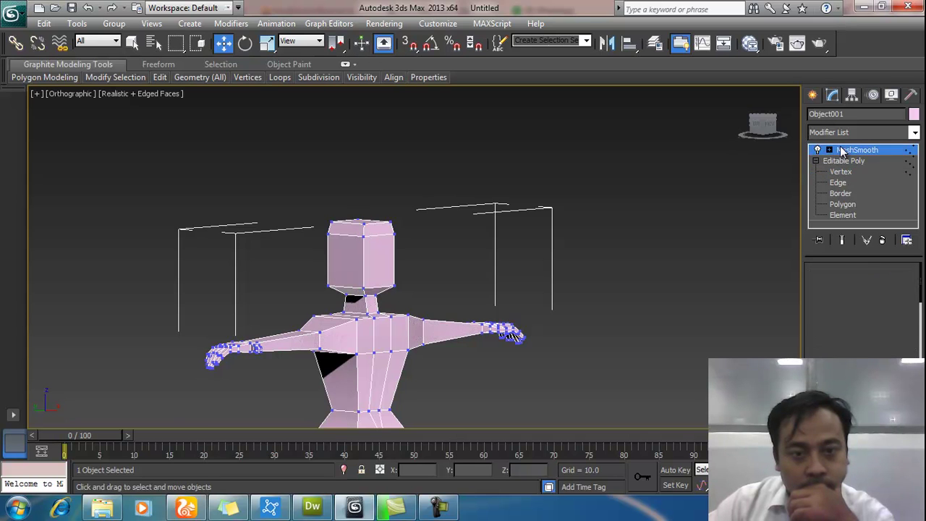
pyautogui.click(584, 264)
pyautogui.scroll(-4, 584, 265)
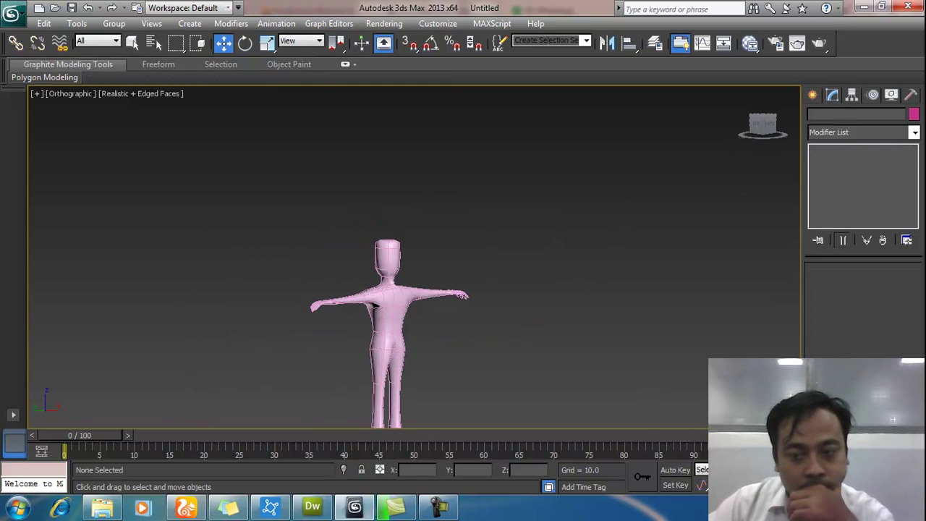
pyautogui.hotkey('ctrl', 'r')
pyautogui.moveTo(445, 326); pyautogui.dragTo(447, 262)
pyautogui.scroll(5, 420, 228)
pyautogui.hotkey('shift', 'z')
pyautogui.scroll(2, 446, 262)
# - Select the figure and switch off the effect of its MeshSmooth modifier to show the low-poly body
pyautogui.click(223, 44)
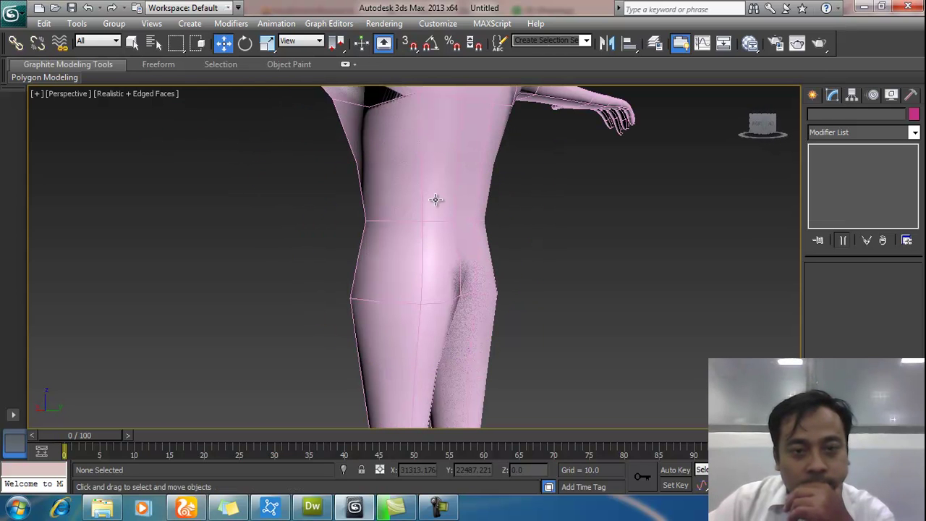
pyautogui.click(434, 201)
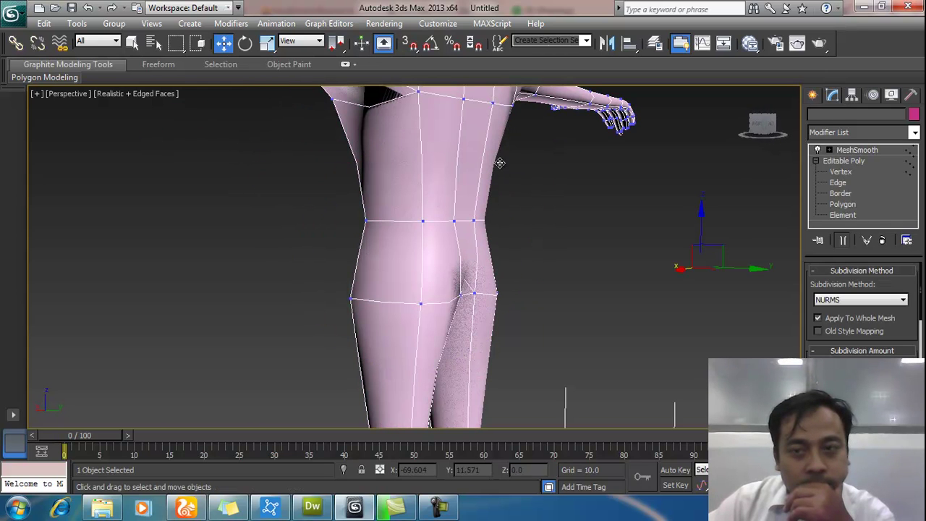
pyautogui.click(830, 149)
pyautogui.click(821, 152)
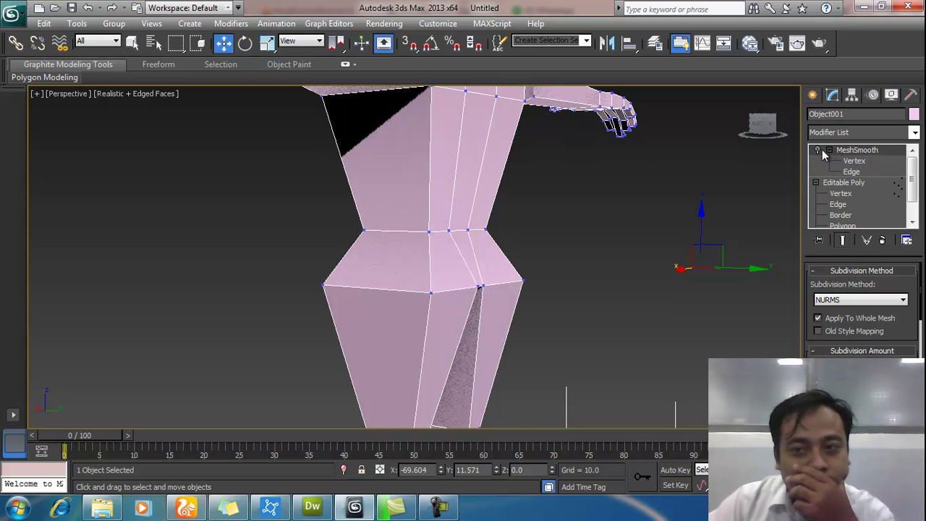
pyautogui.click(830, 149)
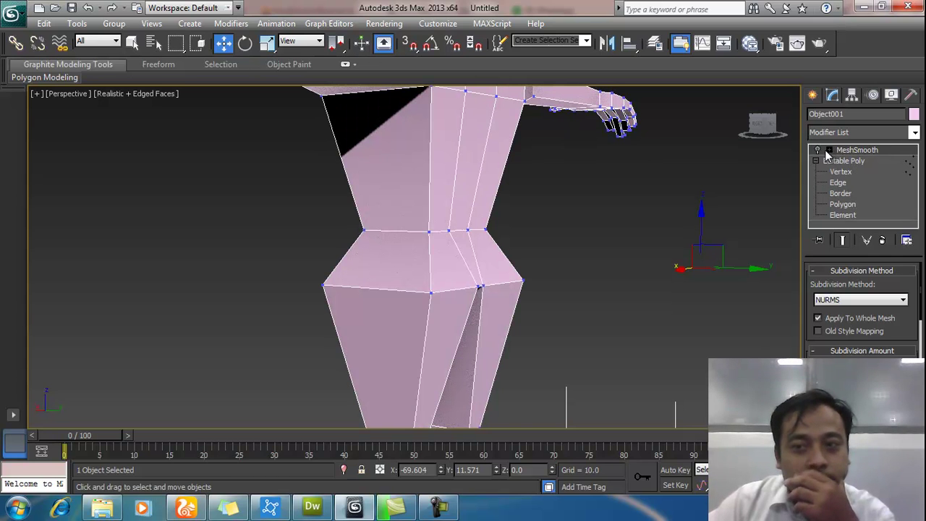
pyautogui.click(816, 160)
# - Try to move the waist vertices on the +Y side outward in a side view while at the MeshSmooth level
pyautogui.click(850, 151)
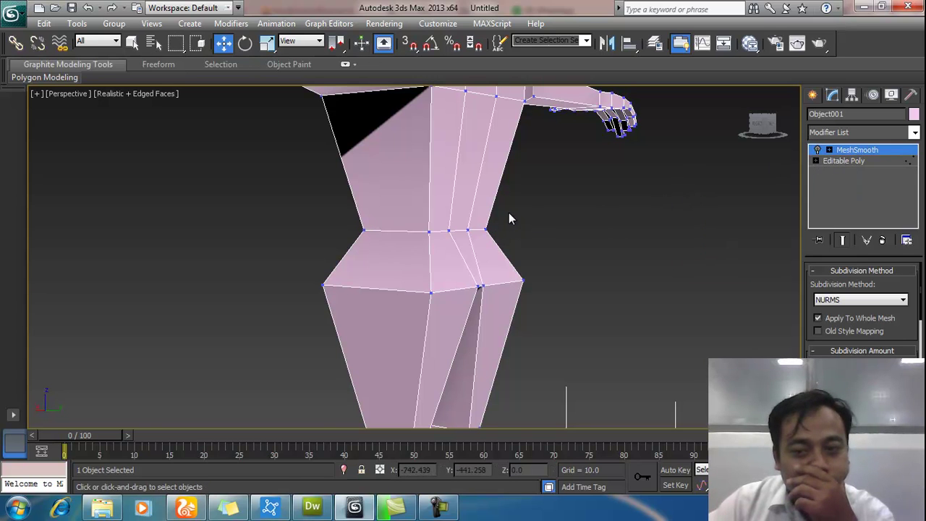
pyautogui.hotkey('ctrl', 'r')
pyautogui.moveTo(518, 274); pyautogui.dragTo(510, 247)
pyautogui.press('Escape')
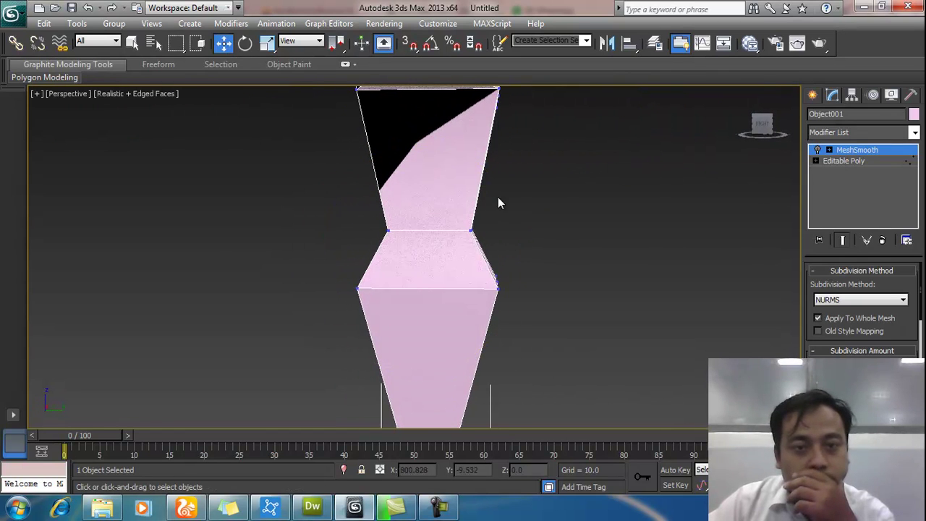
pyautogui.moveTo(441, 249); pyautogui.dragTo(443, 248)
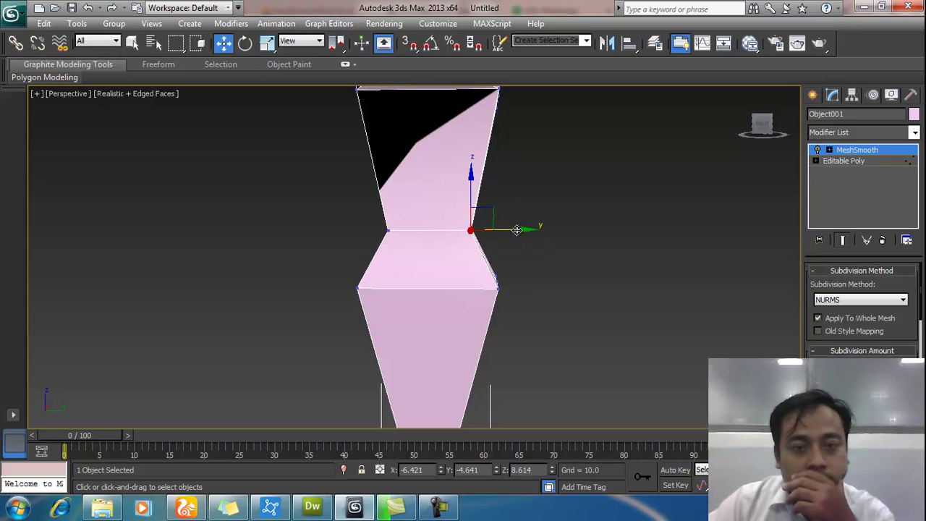
pyautogui.moveTo(544, 227); pyautogui.dragTo(554, 227)
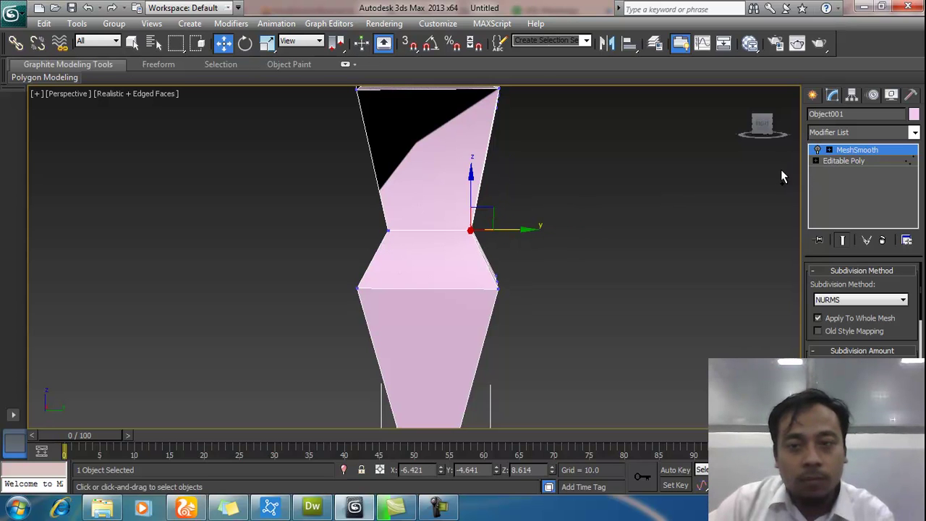
# - At the Editable Poly vertex level, move the +Y-side waist vertices outward along Y in line with the hips and chest
pyautogui.click(815, 160)
pyautogui.click(832, 172)
pyautogui.moveTo(572, 200); pyautogui.dragTo(437, 254)
pyautogui.moveTo(515, 229); pyautogui.dragTo(550, 229)
pyautogui.click(549, 211)
pyautogui.scroll(-4, 544, 210)
pyautogui.scroll(6, 417, 192)
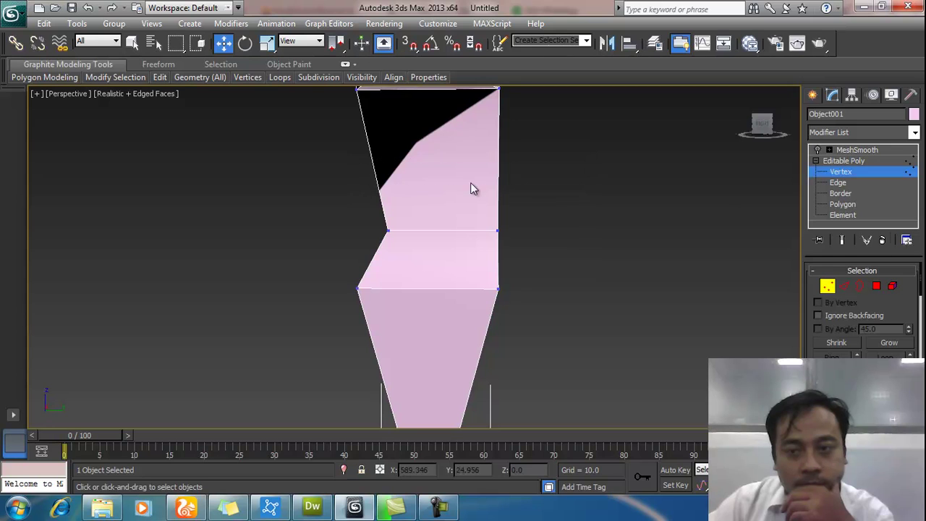
# - Connect the vertical torso edges between the chest and waist with a new edge loop
pyautogui.click(844, 285)
pyautogui.moveTo(353, 187); pyautogui.dragTo(359, 186)
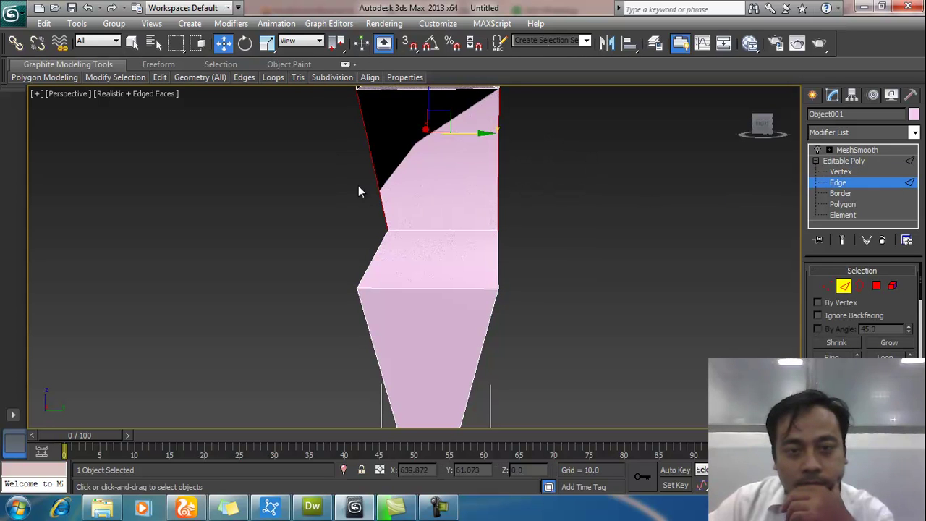
pyautogui.rightClick(498, 161)
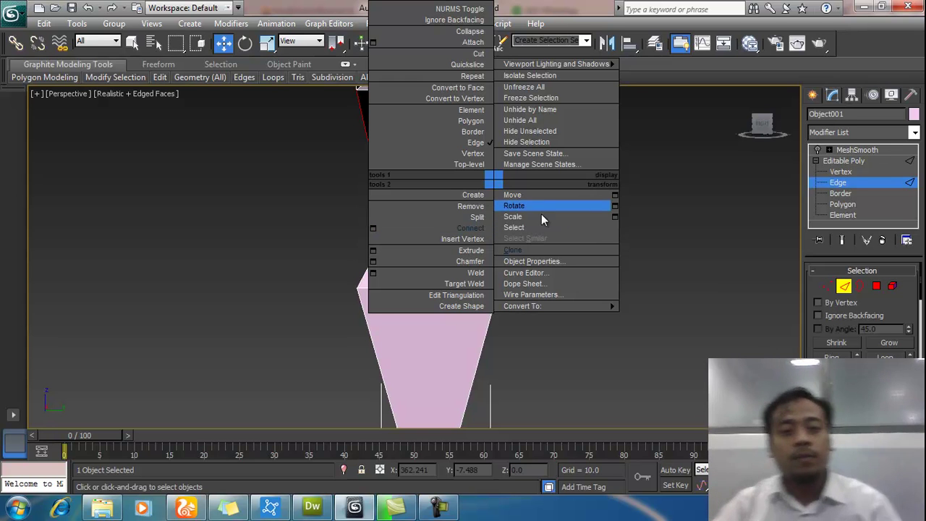
pyautogui.click(470, 228)
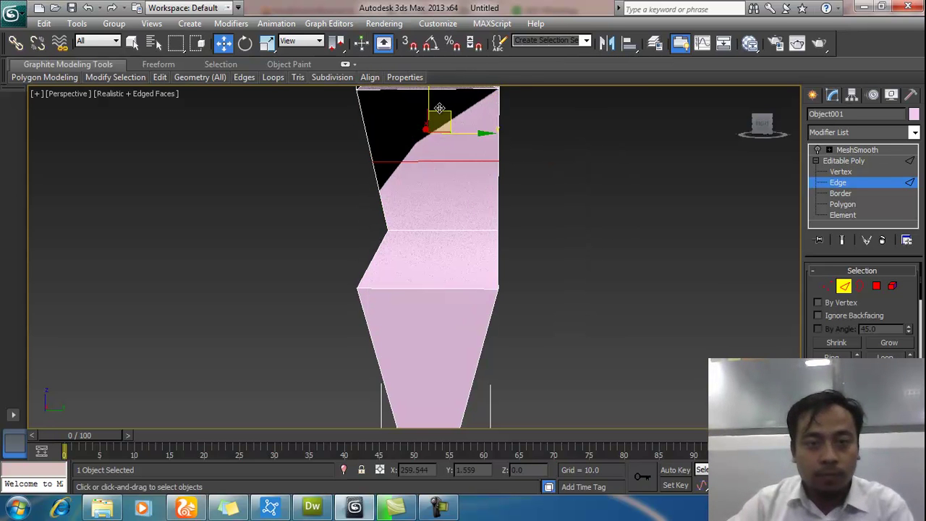
# - Lower the new torso edge loop towards the waist and scale it uniformly to about 64%
pyautogui.moveTo(439, 108); pyautogui.dragTo(442, 189)
pyautogui.click(267, 42)
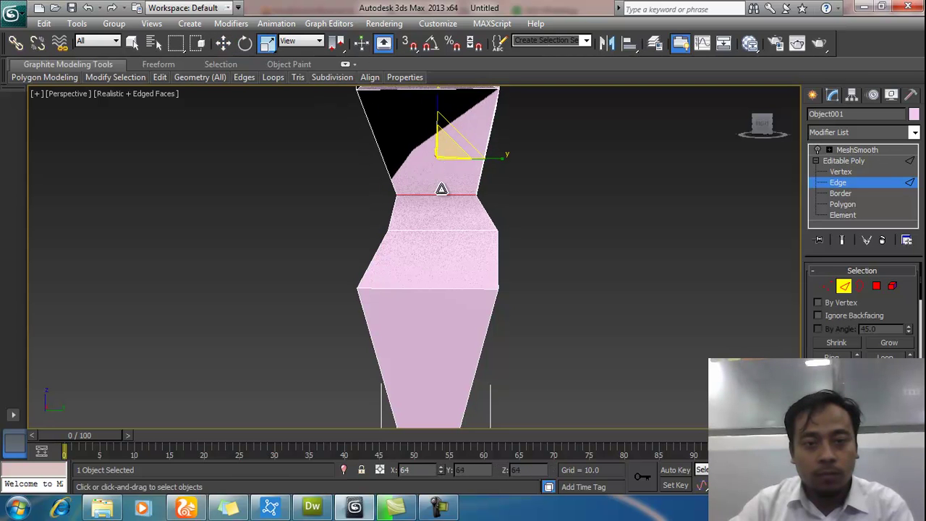
pyautogui.click(439, 506)
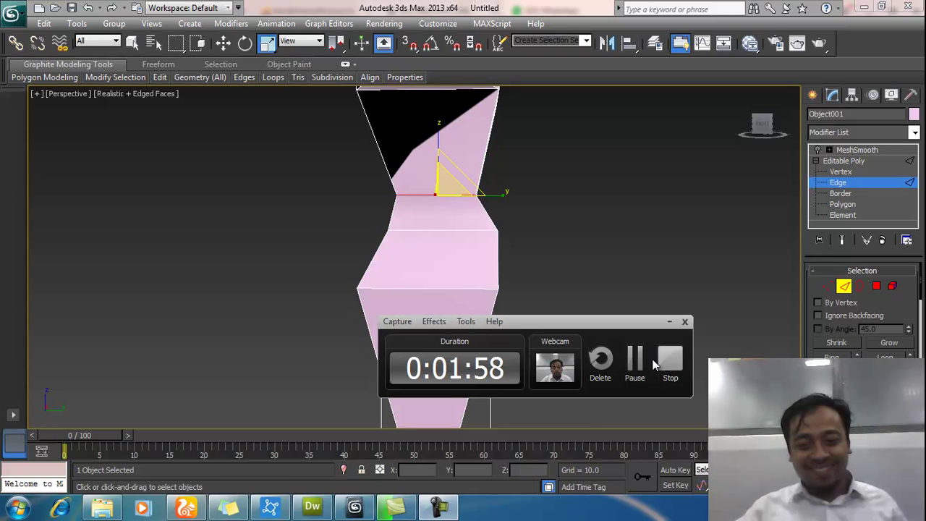
pyautogui.click(670, 366)
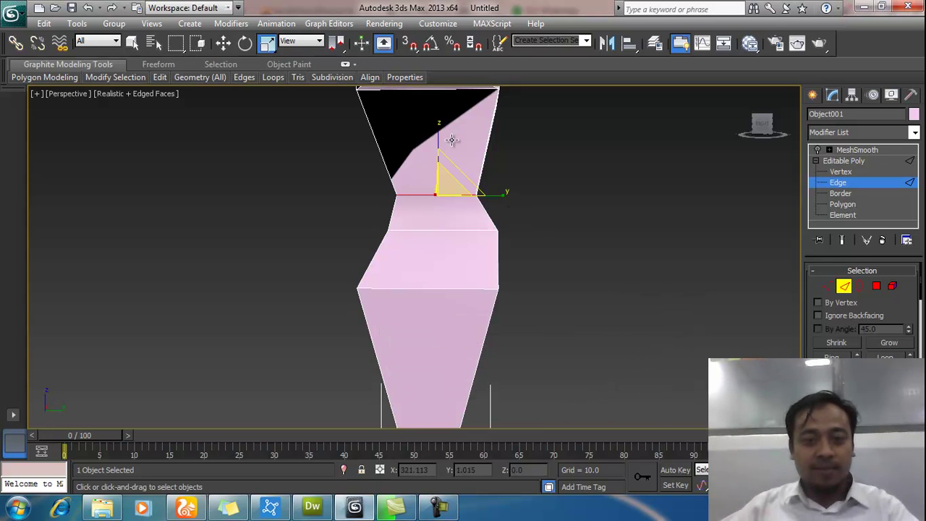
pyautogui.moveTo(532, 208); pyautogui.dragTo(482, 324)
pyautogui.scroll(2, 513, 253)
pyautogui.scroll(-2, 514, 248)
pyautogui.scroll(-1, 529, 193)
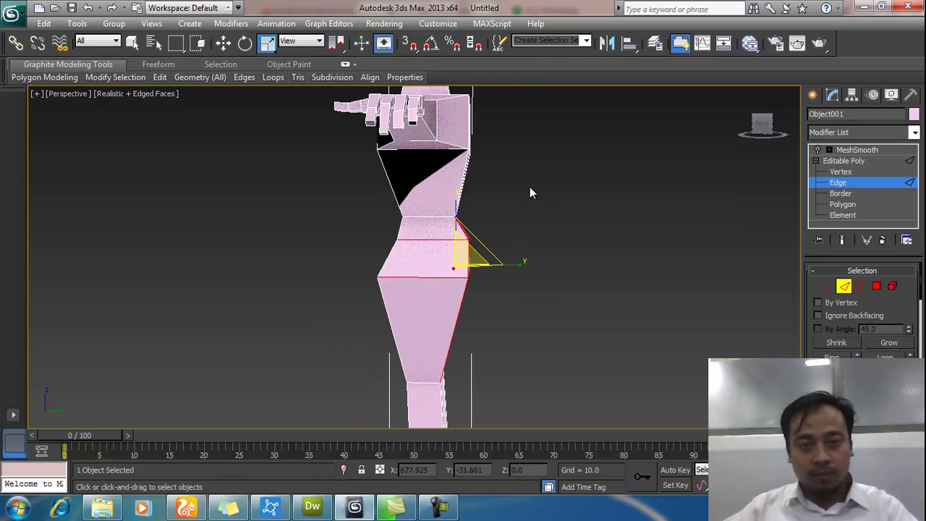
pyautogui.scroll(2, 499, 185)
pyautogui.click(532, 199)
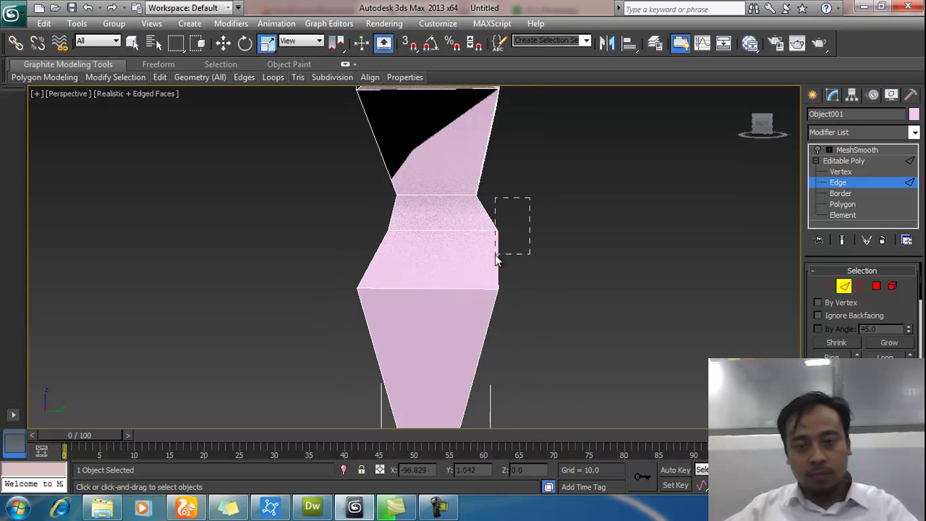
# - Lower the row of vertices between the narrowed waist and the hips by about 3.4 units along Z
pyautogui.keyDown('alt'); pyautogui.moveTo(508, 304); pyautogui.dragTo(494, 252, button='middle'); pyautogui.keyUp('alt')
pyautogui.click(223, 43)
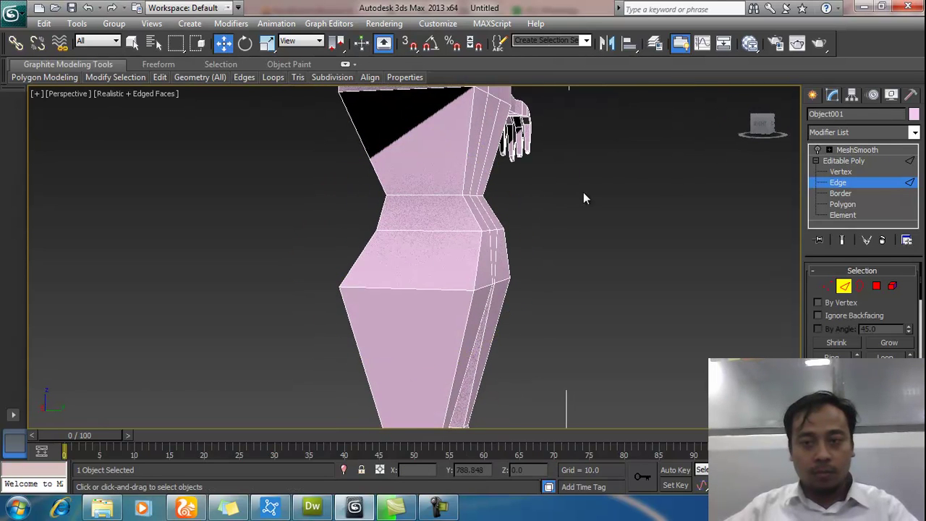
pyautogui.click(840, 171)
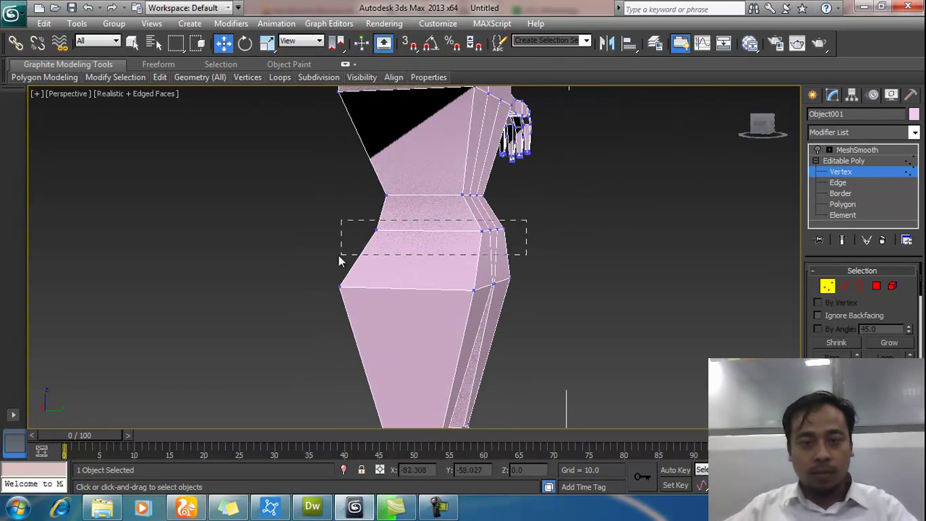
pyautogui.moveTo(339, 255); pyautogui.dragTo(340, 255)
pyautogui.moveTo(441, 185); pyautogui.dragTo(440, 210)
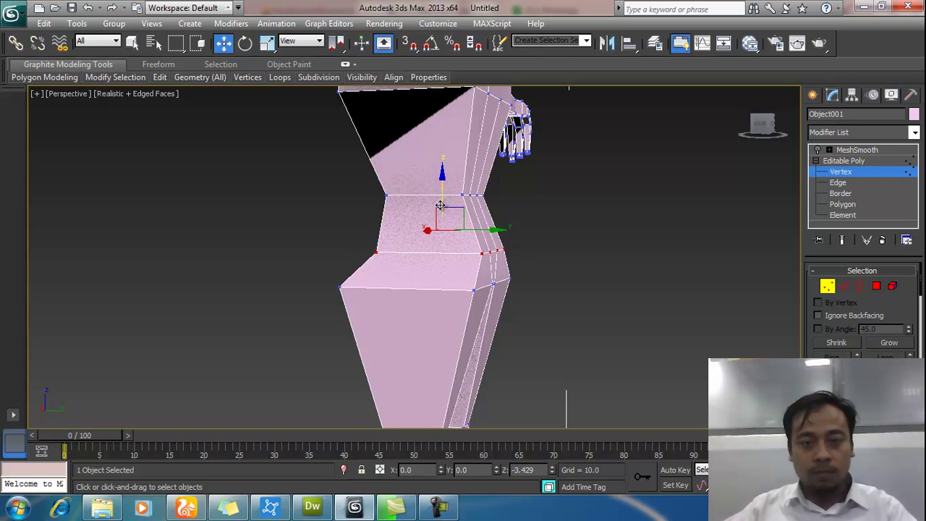
pyautogui.click(624, 229)
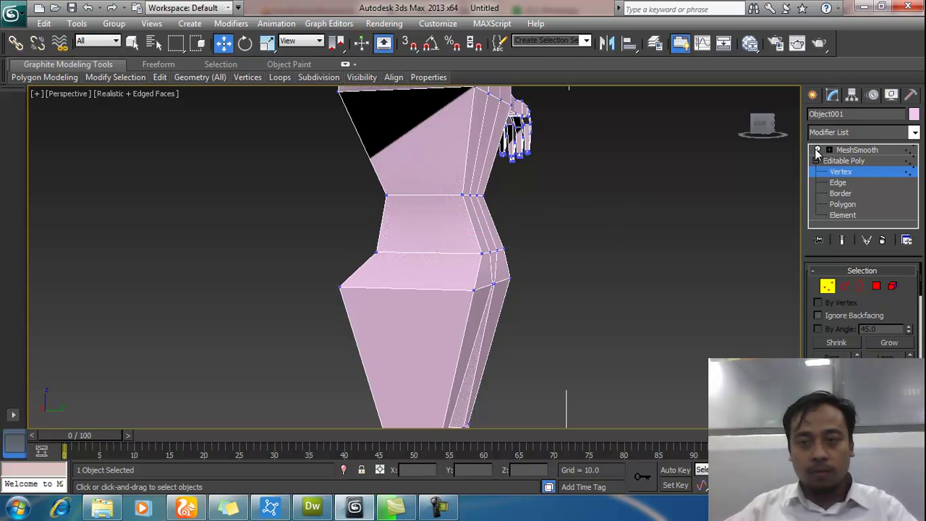
# - Preview the torso and hips with MeshSmooth switched on, and return to the low-poly display
pyautogui.click(843, 161)
pyautogui.click(857, 150)
pyautogui.scroll(-4, 651, 185)
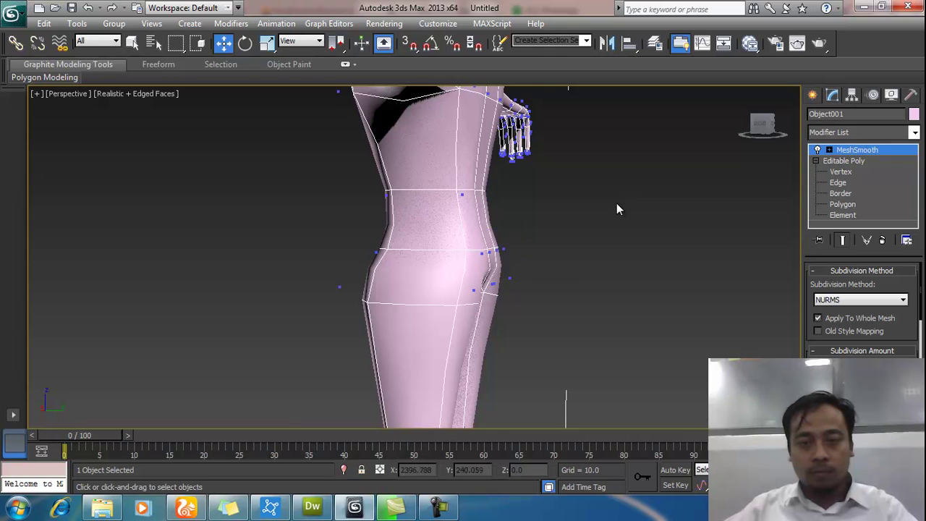
pyautogui.scroll(3, 441, 227)
pyautogui.click(818, 149)
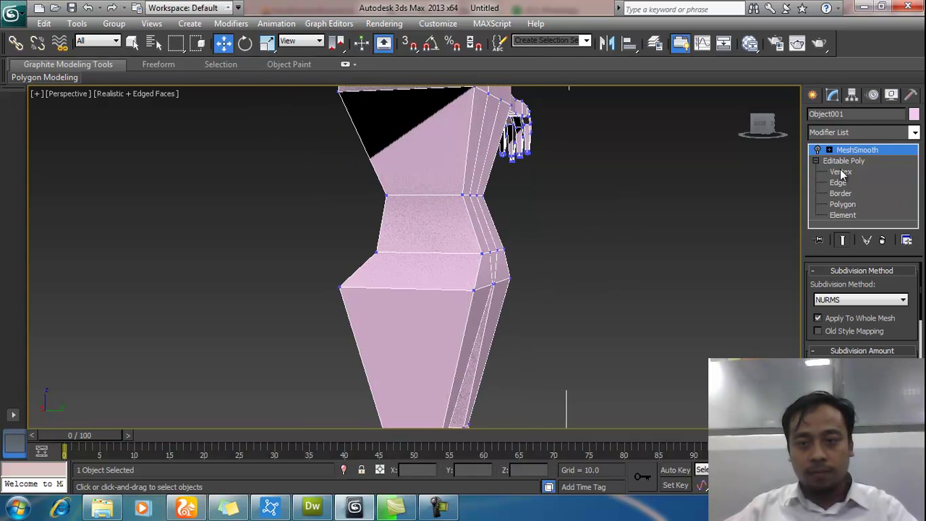
# - Move the back vertices of the lower hip row outwards and down, and pull the back vertices of the row above outwards along Y
pyautogui.click(840, 171)
pyautogui.moveTo(471, 288); pyautogui.dragTo(539, 243)
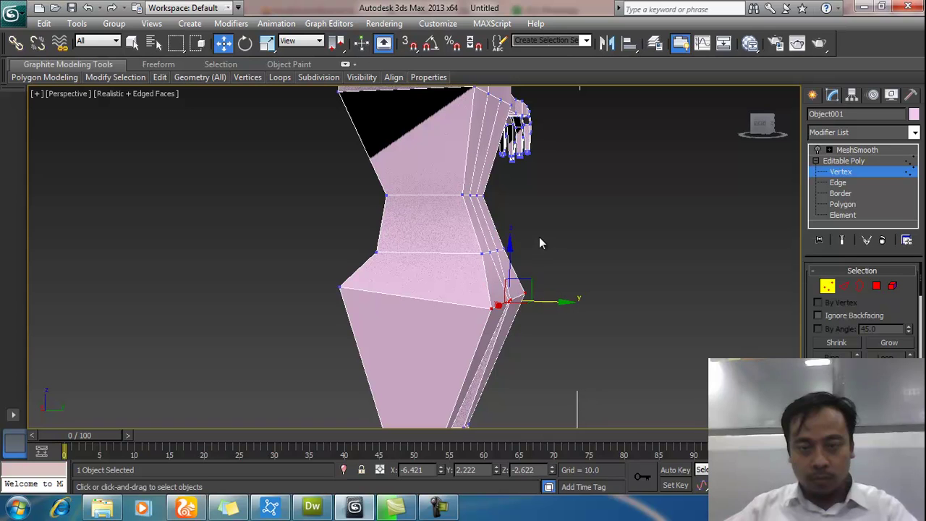
pyautogui.moveTo(459, 270); pyautogui.dragTo(459, 271)
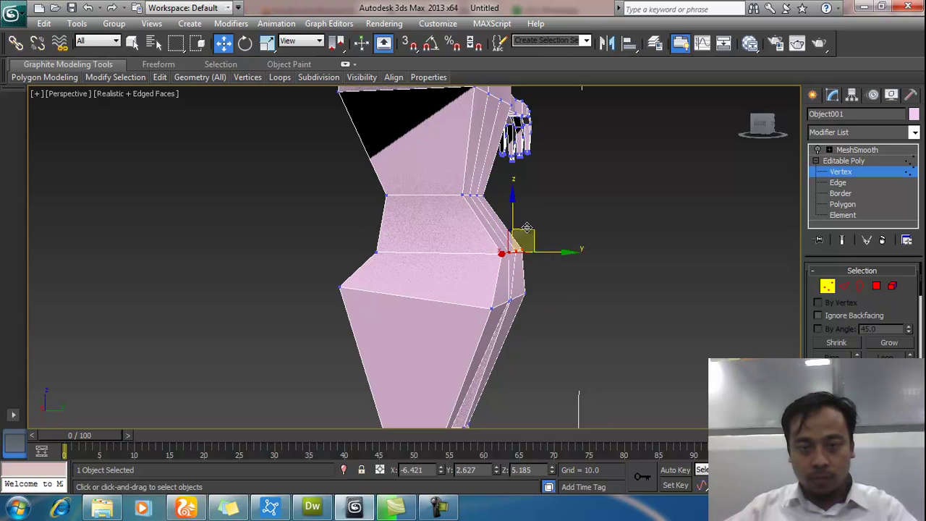
pyautogui.click(554, 221)
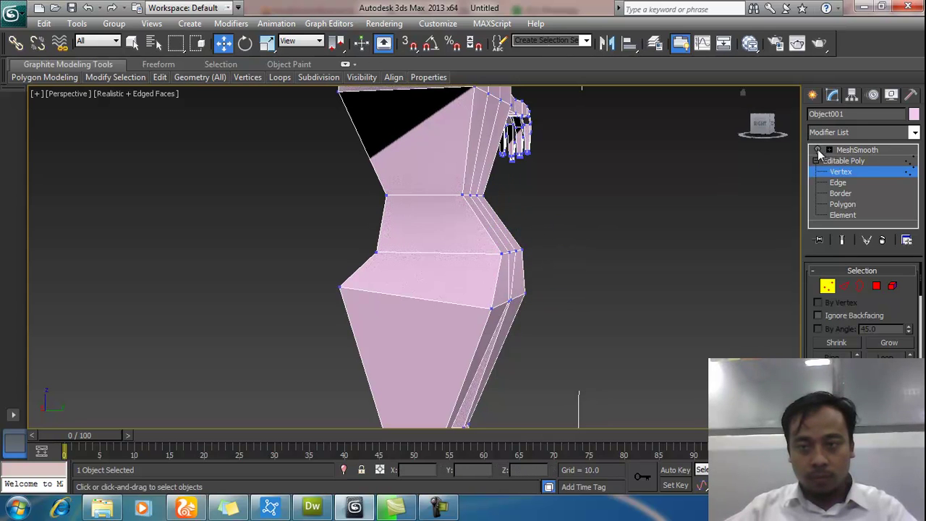
# - Preview the reshaped hips with MeshSmooth switched on, viewing the whole figure and the hips from the front side
pyautogui.click(847, 150)
pyautogui.press('z')
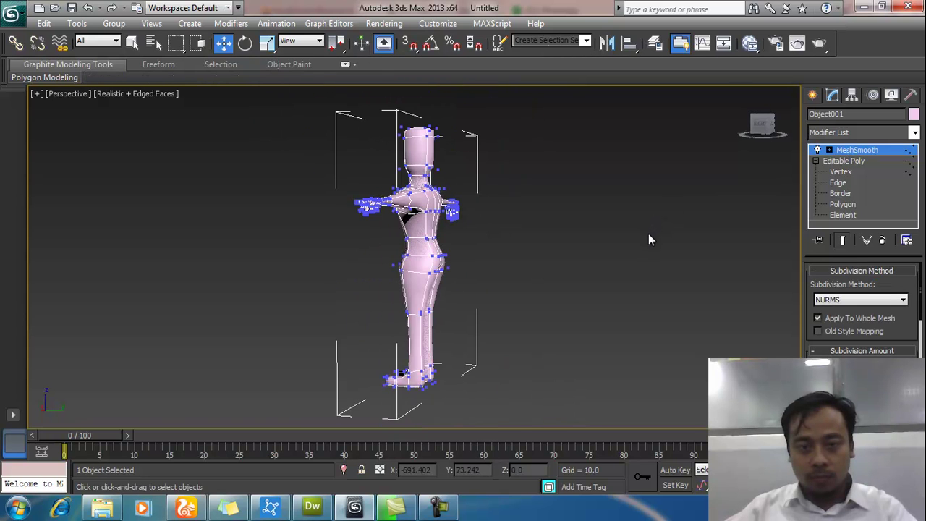
pyautogui.scroll(4, 486, 257)
pyautogui.hotkey('ctrl', 'r')
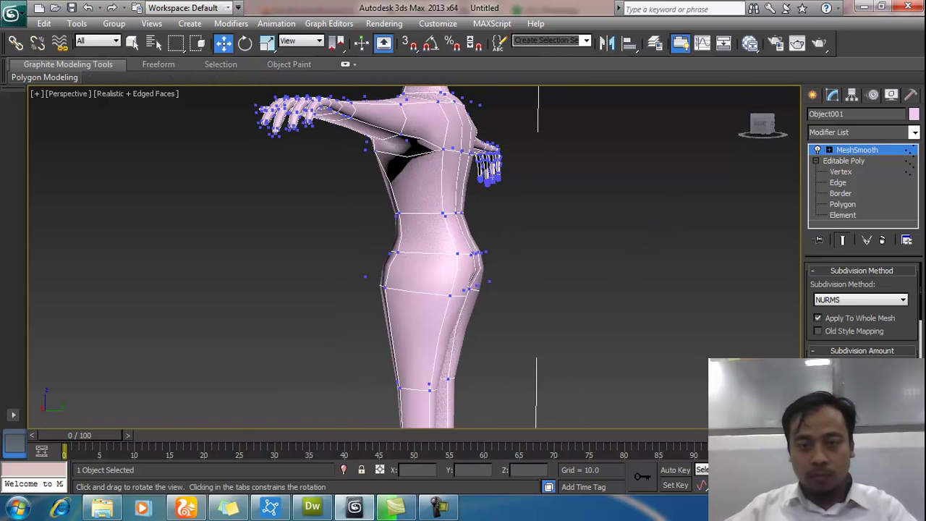
pyautogui.moveTo(450, 261)
pyautogui.mouseDown()
pyautogui.moveTo(537, 248)
pyautogui.moveTo(654, 265)
pyautogui.moveTo(447, 255)
pyautogui.mouseUp()
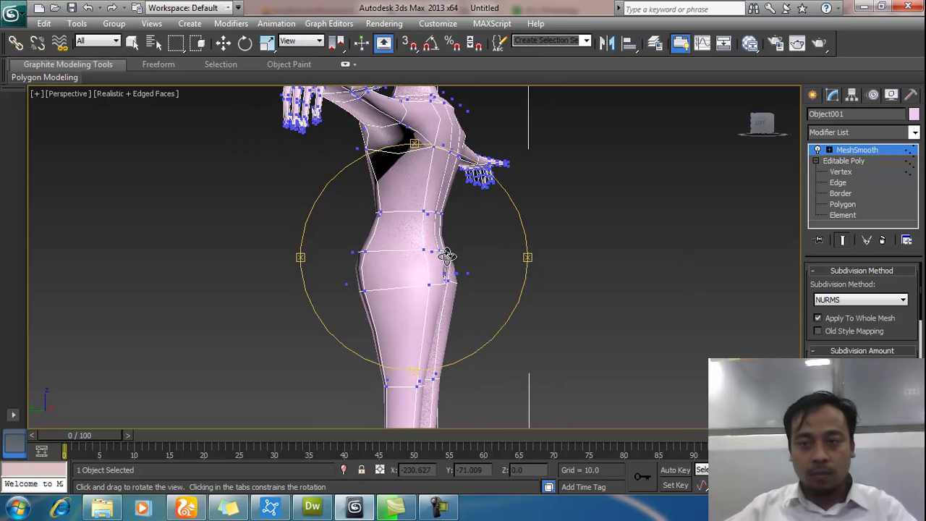
# - With MeshSmooth off, move the protruding front vertices of the lower hip row inwards and down, level with the side vertices
pyautogui.click(817, 150)
pyautogui.click(839, 172)
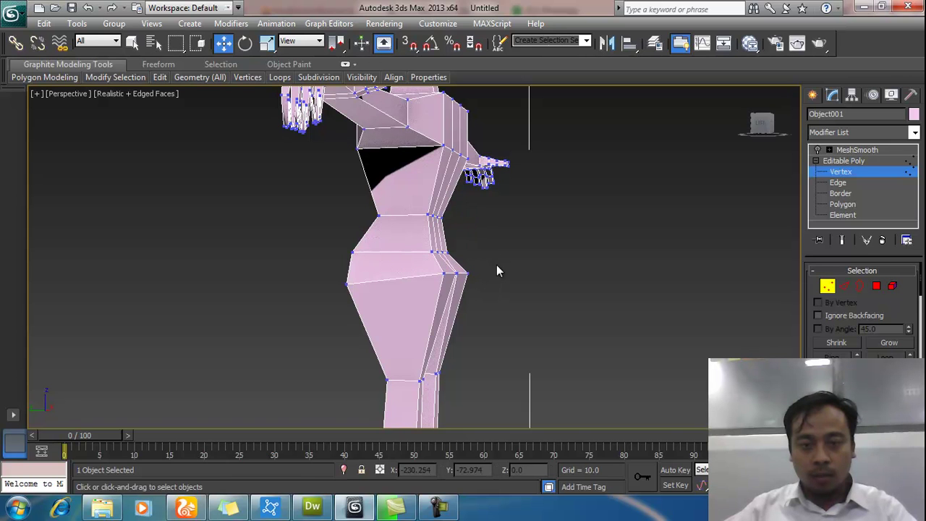
pyautogui.moveTo(528, 259); pyautogui.dragTo(433, 296)
pyautogui.moveTo(459, 230); pyautogui.dragTo(402, 281)
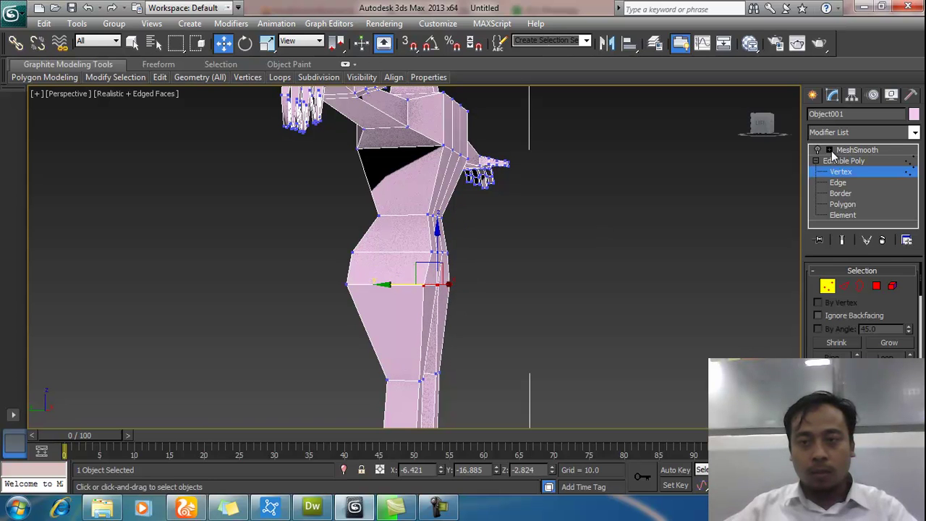
# - Switch MeshSmooth back on and check the whole figure from the front and from above
pyautogui.click(833, 159)
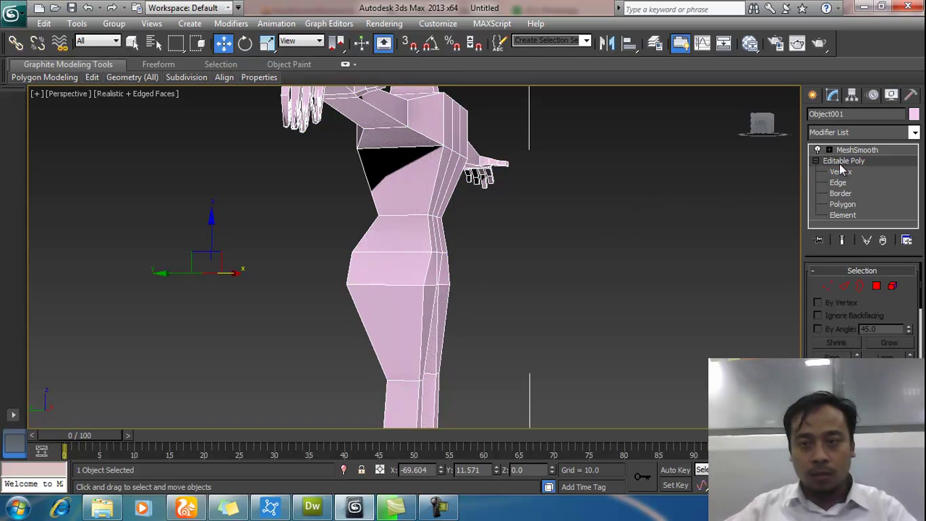
pyautogui.click(861, 149)
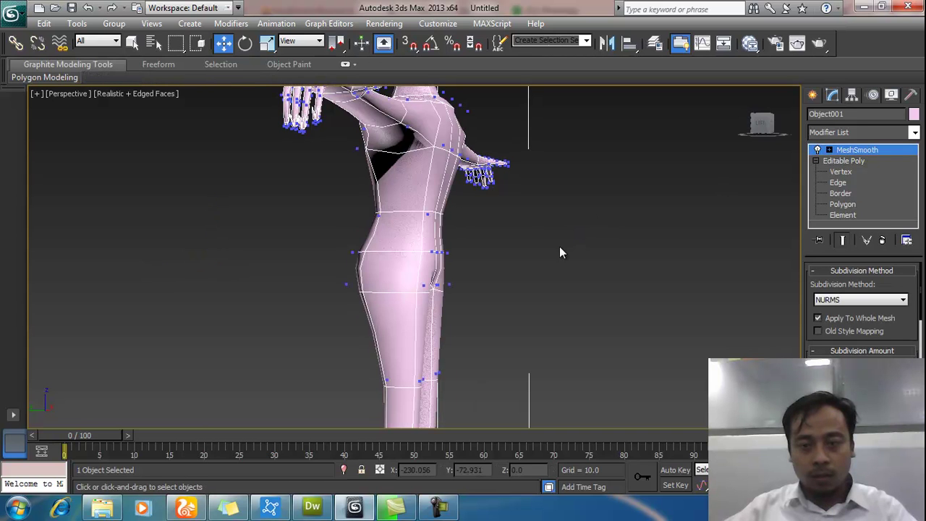
pyautogui.hotkey('ctrl', 'r')
pyautogui.moveTo(405, 256); pyautogui.dragTo(528, 246)
pyautogui.press('z')
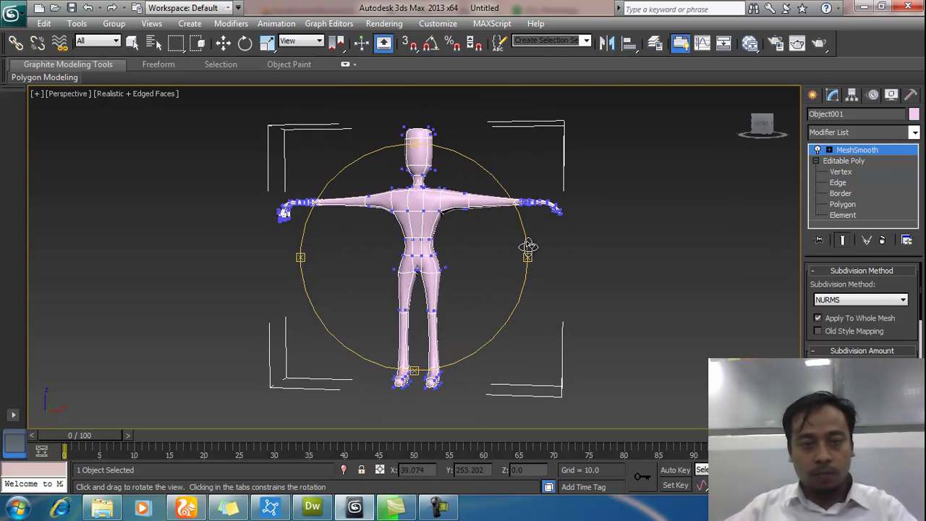
pyautogui.moveTo(430, 174); pyautogui.dragTo(419, 341)
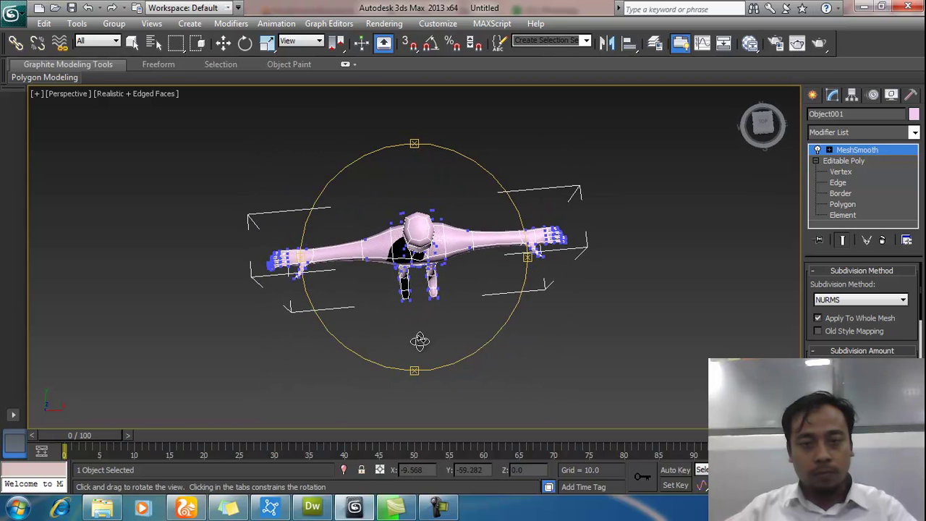
pyautogui.press('w')
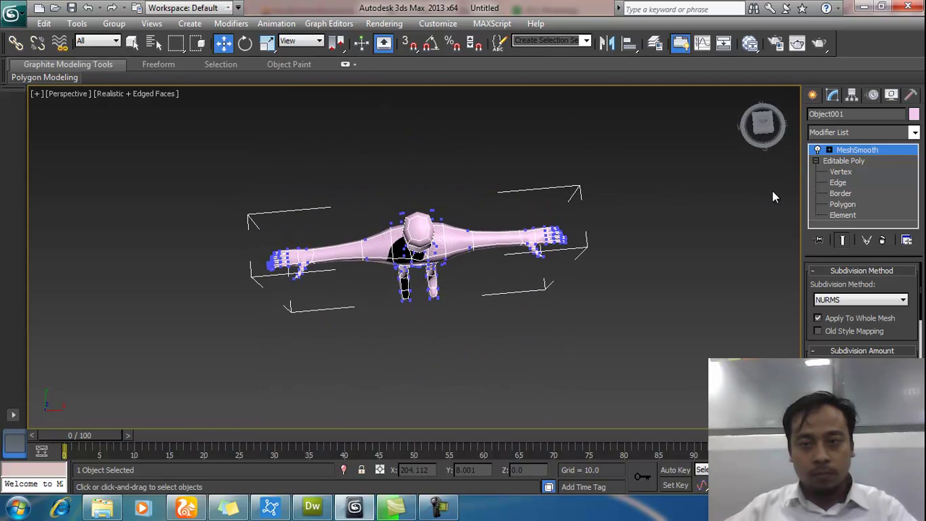
# - Select the MeshSmooth control vertices of both arms and hands in the Top view and scale them down along Y and X
pyautogui.moveTo(471, 283); pyautogui.dragTo(462, 280)
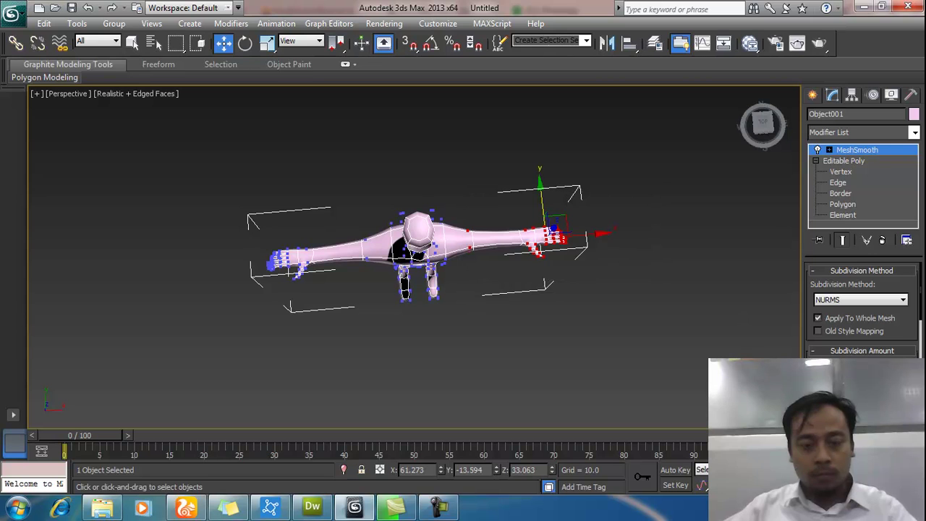
pyautogui.press('t')
pyautogui.moveTo(333, 294); pyautogui.dragTo(360, 317)
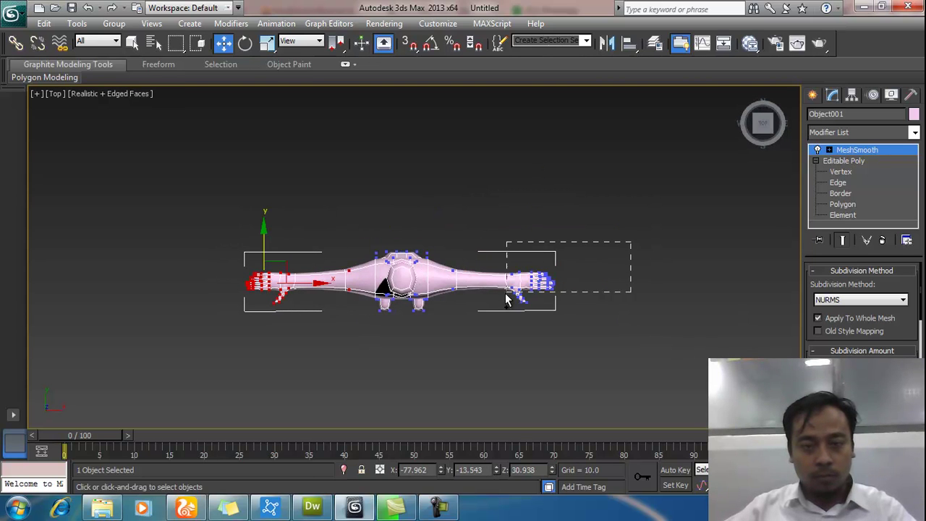
pyautogui.keyDown('ctrl'); pyautogui.moveTo(447, 319); pyautogui.dragTo(447, 316); pyautogui.keyUp('ctrl')
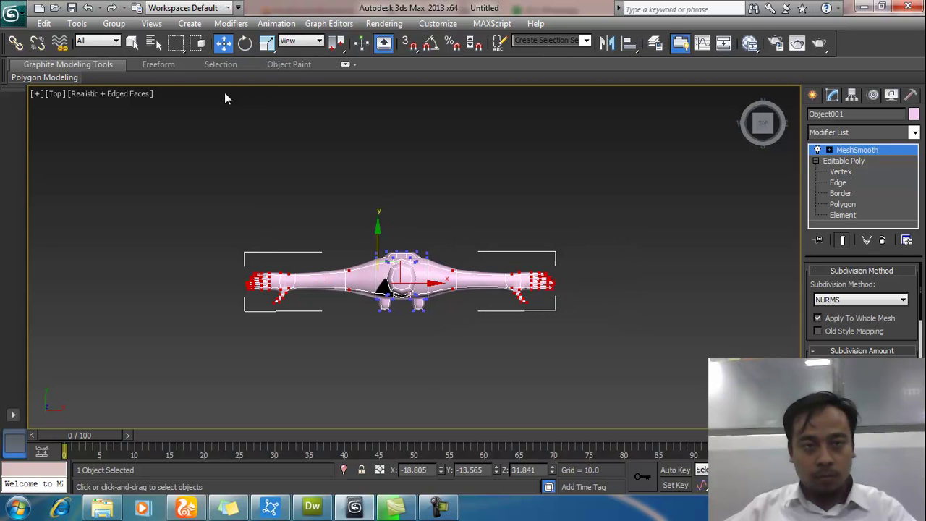
pyautogui.click(267, 43)
pyautogui.moveTo(373, 224); pyautogui.dragTo(379, 237)
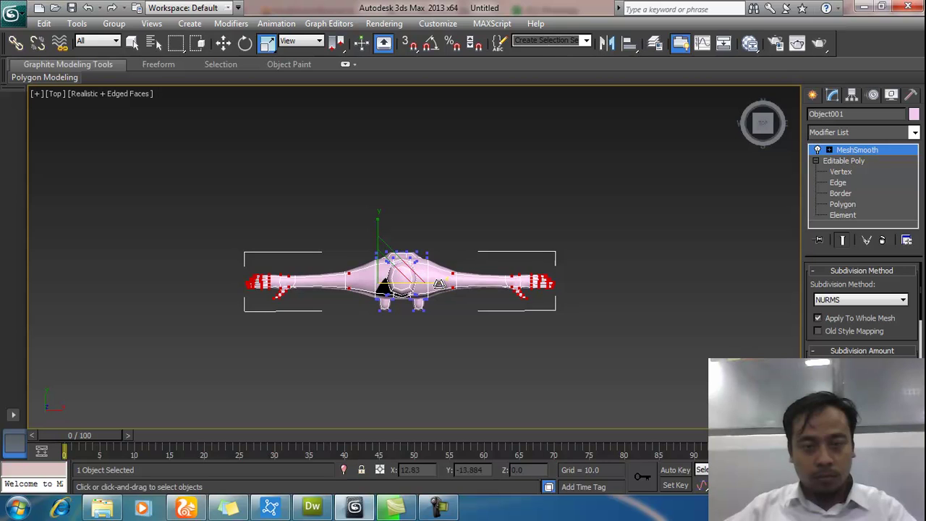
pyautogui.moveTo(449, 286); pyautogui.dragTo(430, 284)
pyautogui.scroll(5, 510, 297)
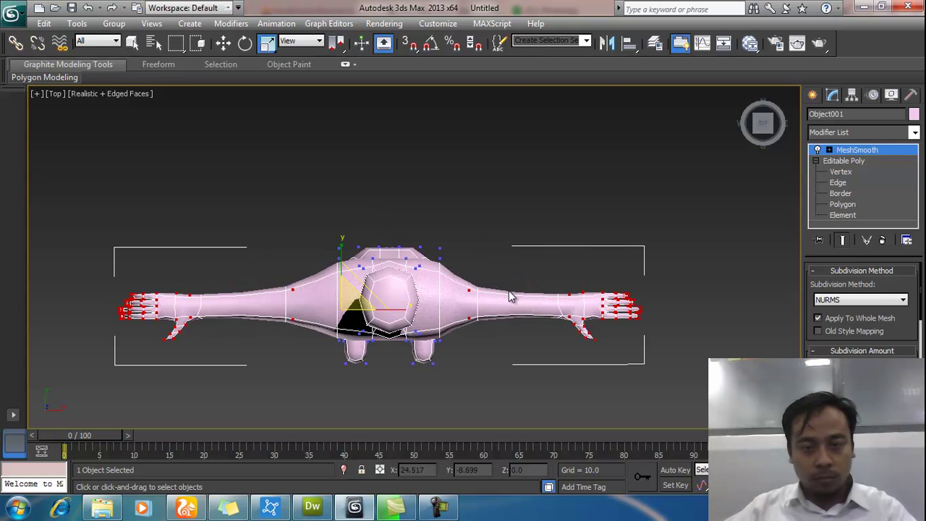
# - Examine the smoothed figure's arms and overall proportions from above and from the front
pyautogui.click(841, 163)
pyautogui.click(623, 196)
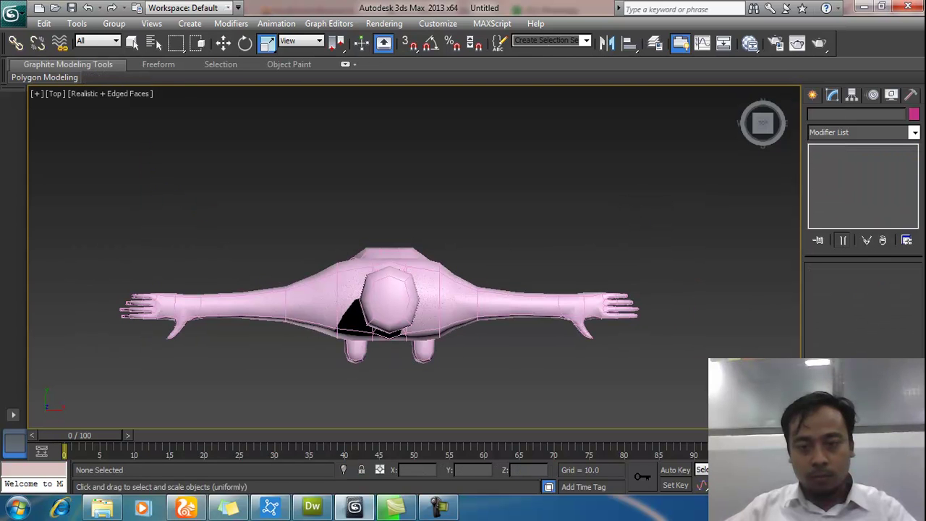
pyautogui.moveTo(415, 304)
pyautogui.keyDown('alt'); pyautogui.mouseDown(button='middle')
pyautogui.moveTo(439, 213)
pyautogui.moveTo(414, 132)
pyautogui.moveTo(439, 112)
pyautogui.moveTo(426, 140)
pyautogui.moveTo(487, 182)
pyautogui.moveTo(521, 196)
pyautogui.moveTo(564, 190)
pyautogui.moveTo(388, 198)
pyautogui.moveTo(413, 145)
pyautogui.moveTo(425, 273)
pyautogui.moveTo(416, 297)
pyautogui.moveTo(425, 293)
pyautogui.mouseUp(button='middle'); pyautogui.keyUp('alt')
pyautogui.click(420, 289)
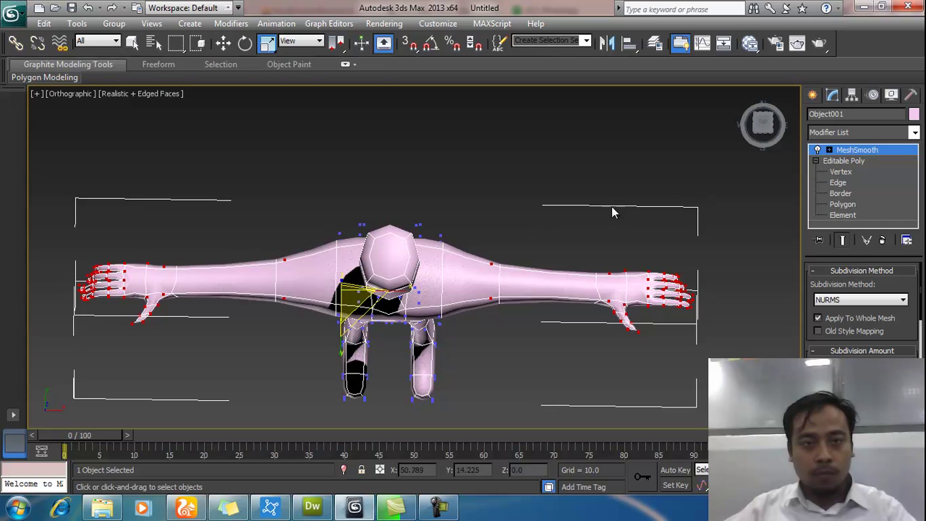
pyautogui.scroll(-2, 595, 262)
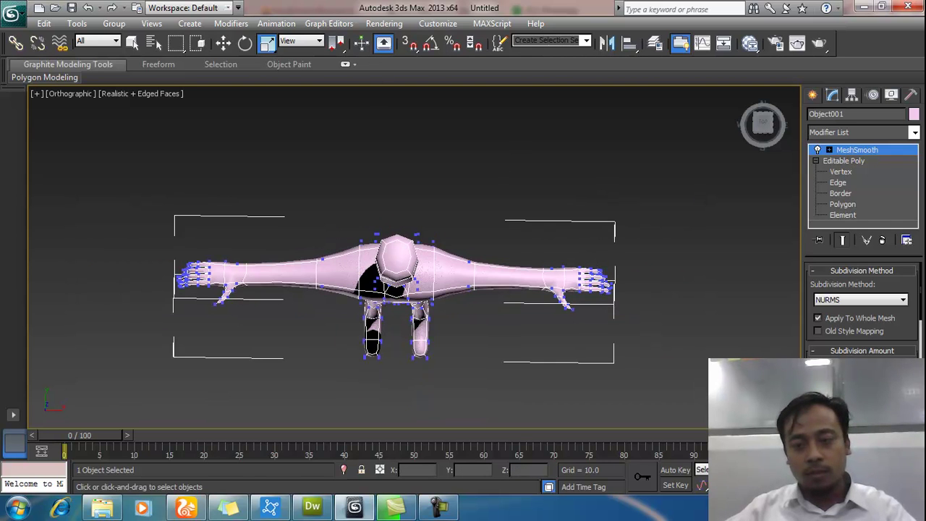
pyautogui.keyDown('alt'); pyautogui.moveTo(405, 289); pyautogui.dragTo(210, 70, button='middle'); pyautogui.keyUp('alt')
pyautogui.press('w')
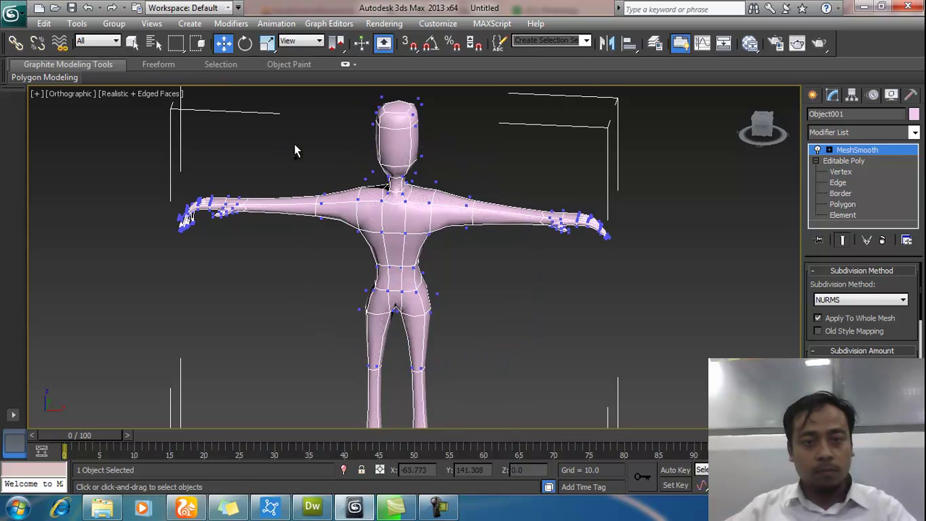
# - Save the scene as "model 1" in the "modeling 1" folder on the Desktop
pyautogui.hotkey('ctrl', 's')
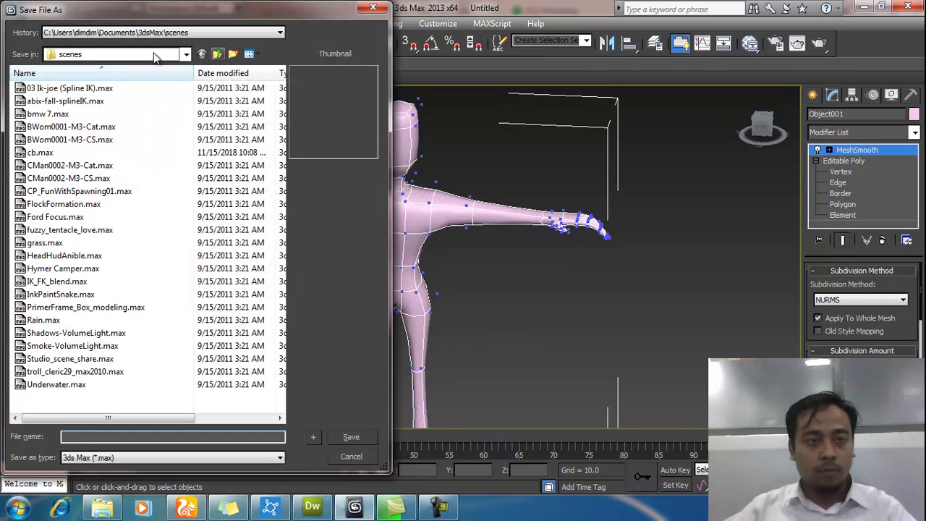
pyautogui.click(153, 55)
pyautogui.scroll(1, 142, 81)
pyautogui.click(134, 80)
pyautogui.click(124, 54)
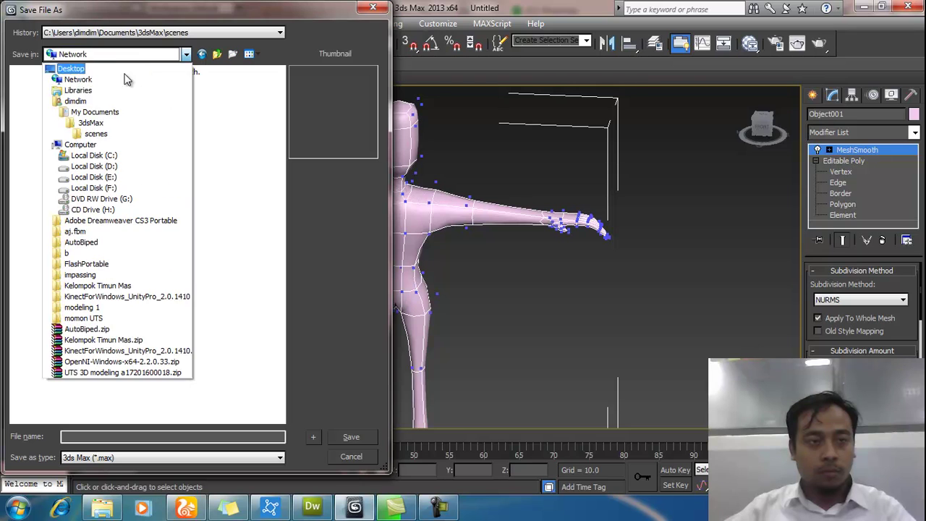
pyautogui.click(123, 68)
pyautogui.click(124, 437)
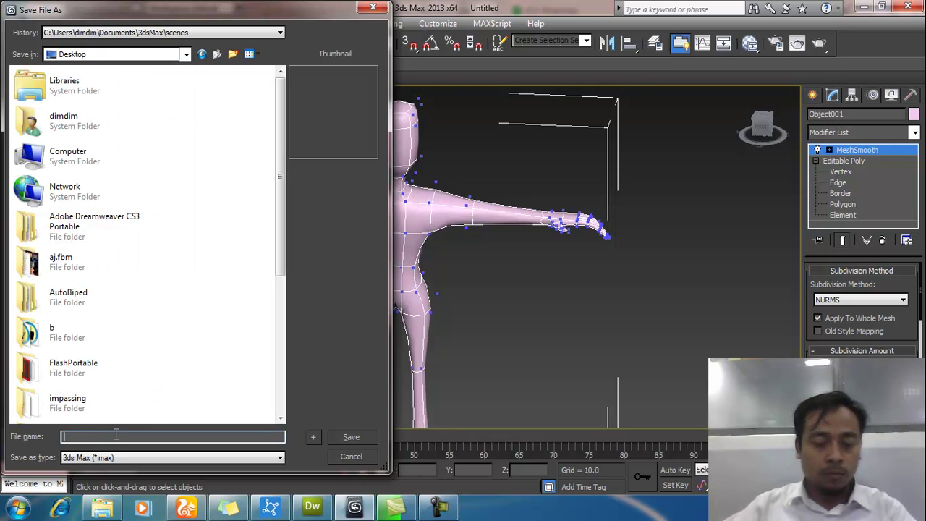
pyautogui.write('mod')
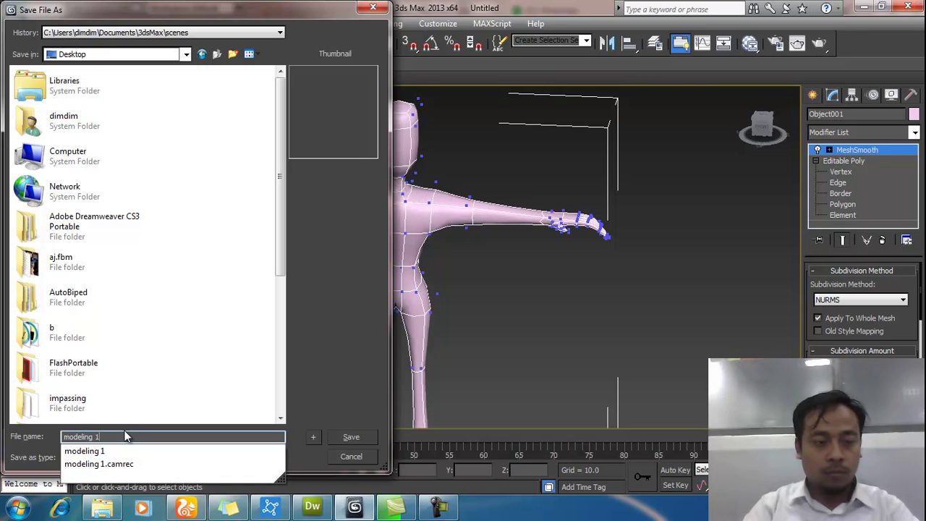
pyautogui.write('eling 1')
pyautogui.press('Return')
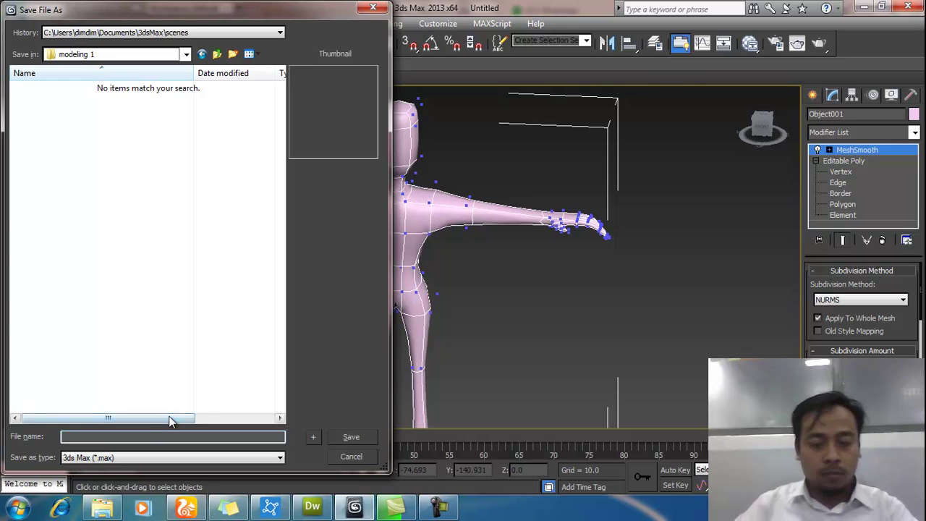
pyautogui.write('model 1')
pyautogui.press('Return')
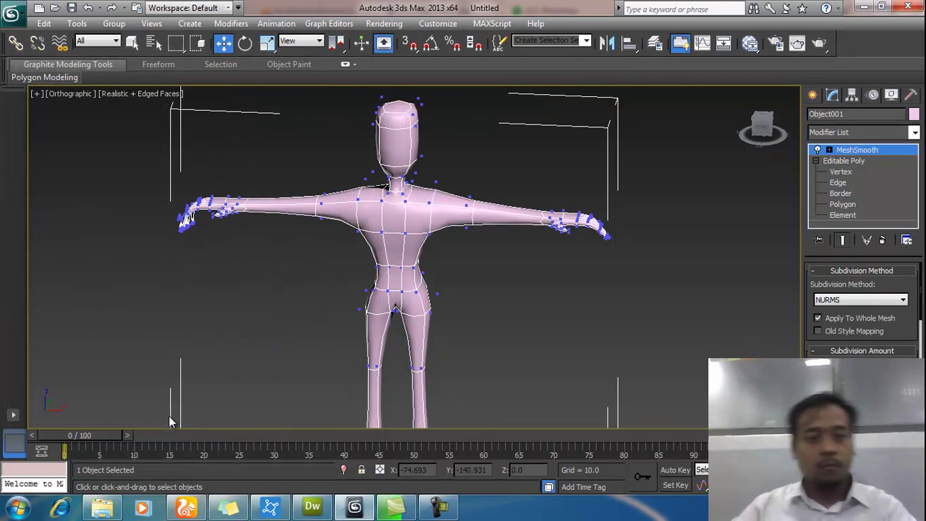
pyautogui.click(830, 160)
pyautogui.click(695, 179)
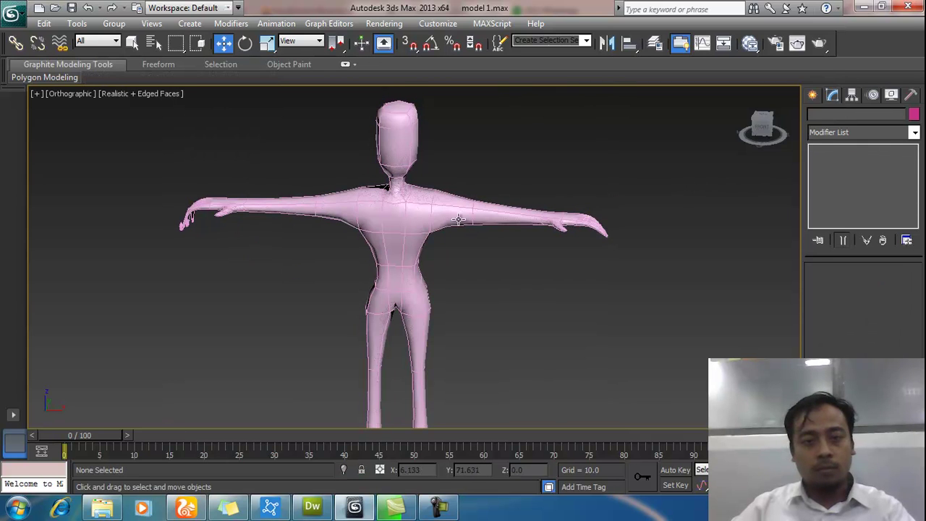
pyautogui.click(429, 205)
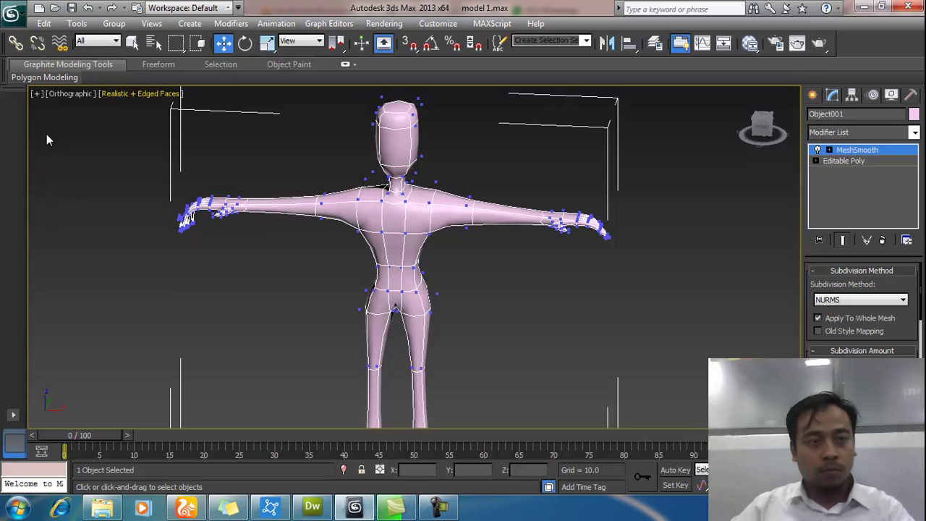
pyautogui.click(13, 13)
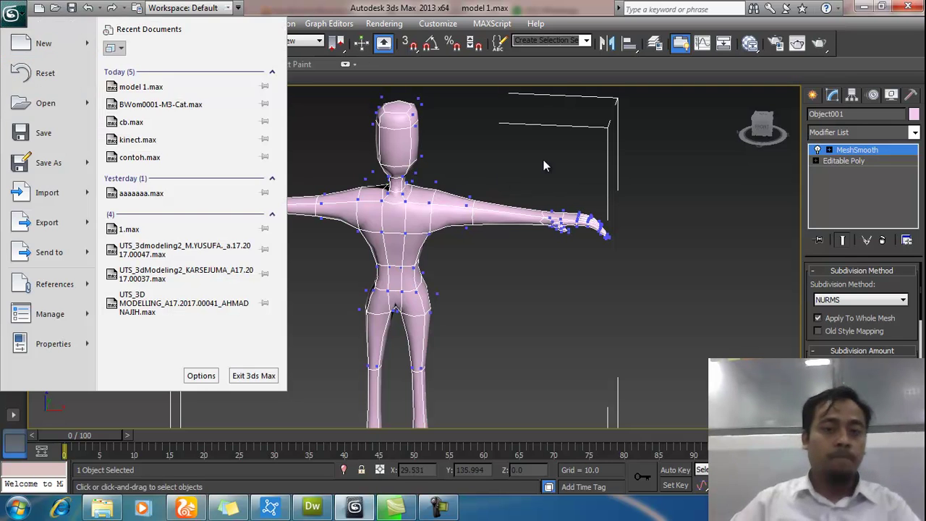
pyautogui.click(544, 160)
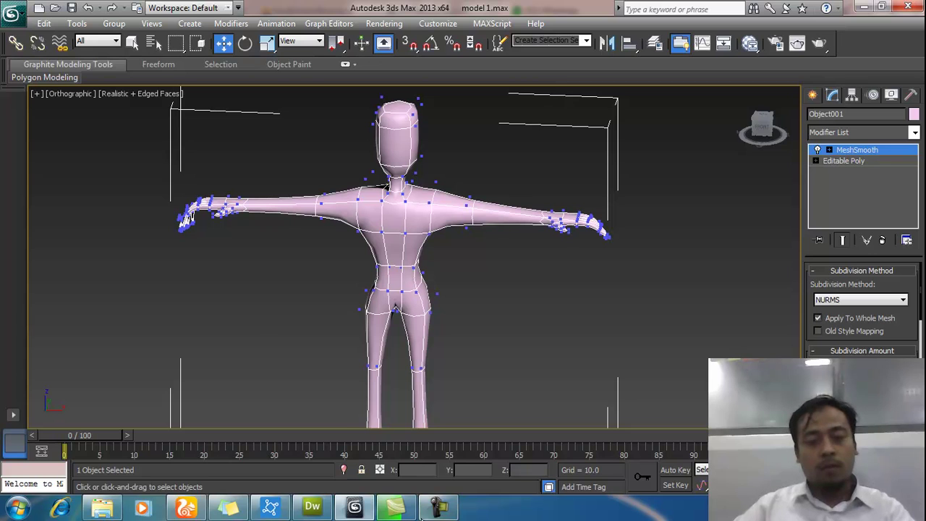
pyautogui.click(439, 506)
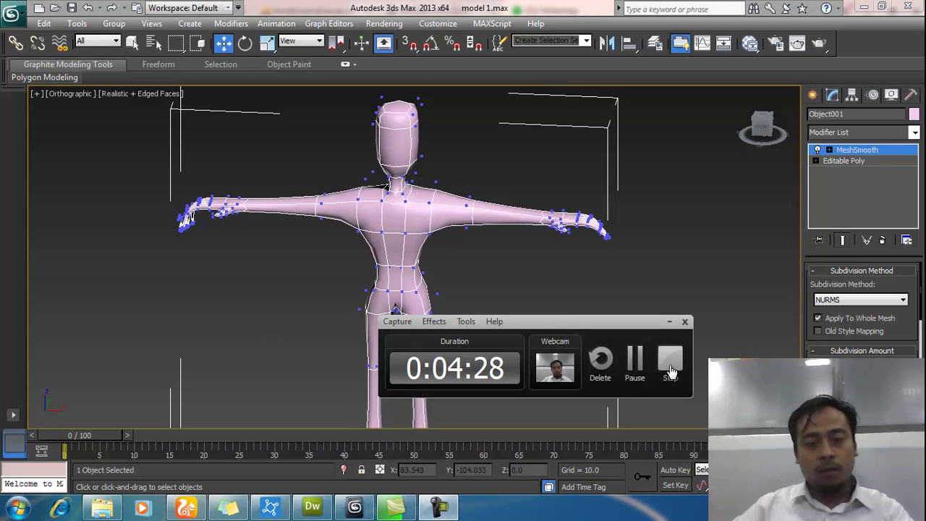